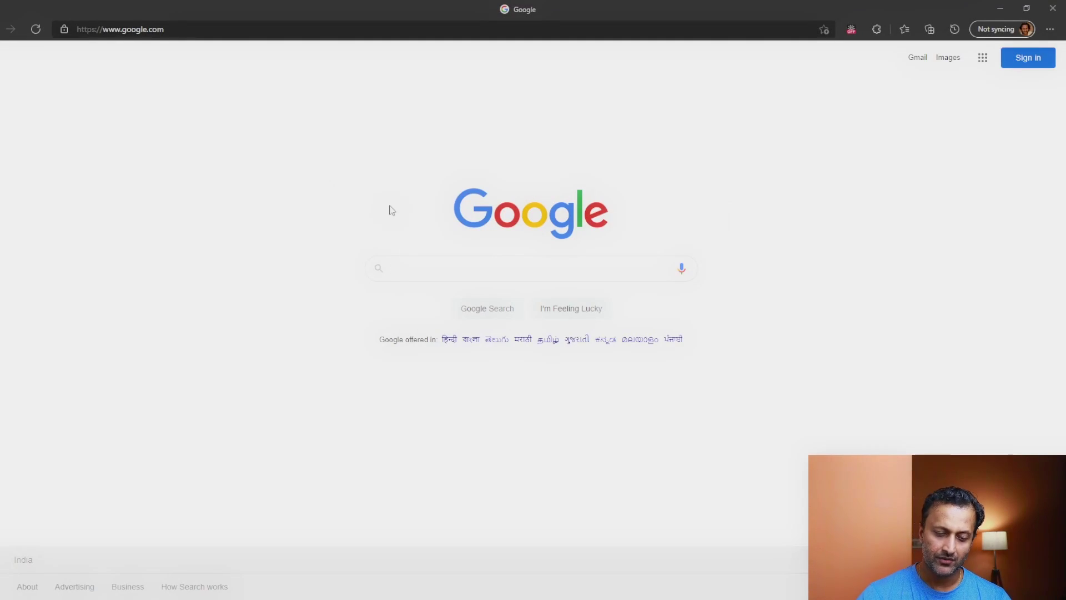
Load rev.com by entering 'rev' in the Edge address bar
click(191, 31)
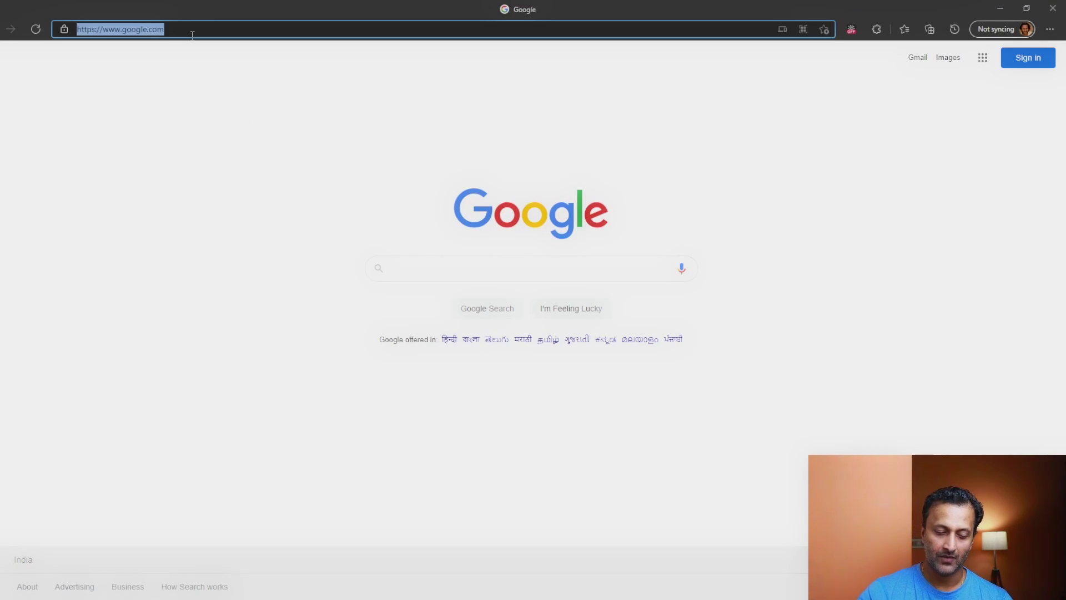
text(rte)
key(BackSpace)
key(BackSpace)
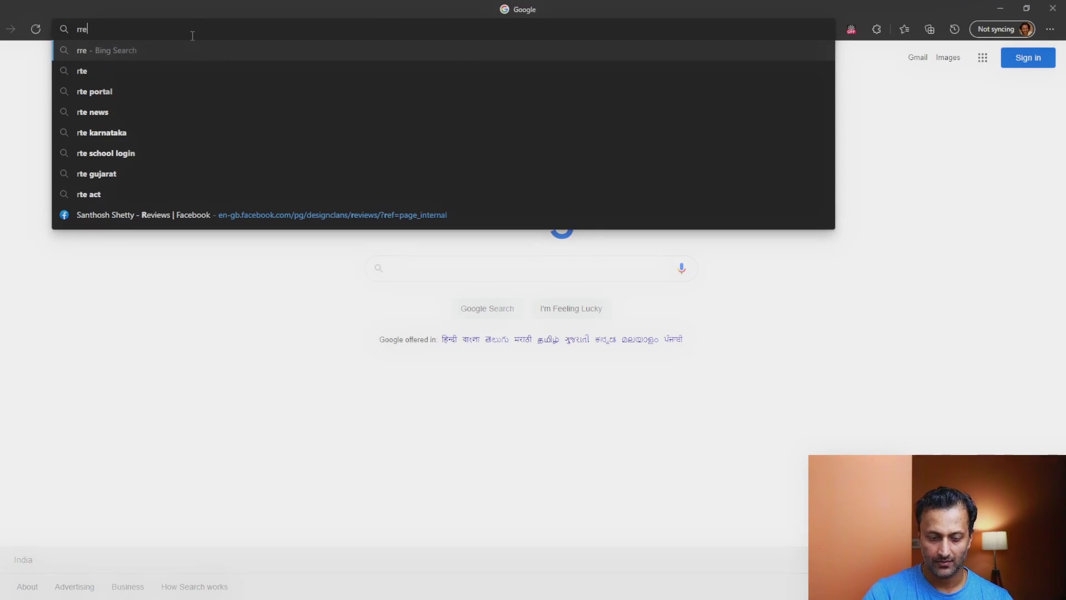
key(BackSpace)
text(e)
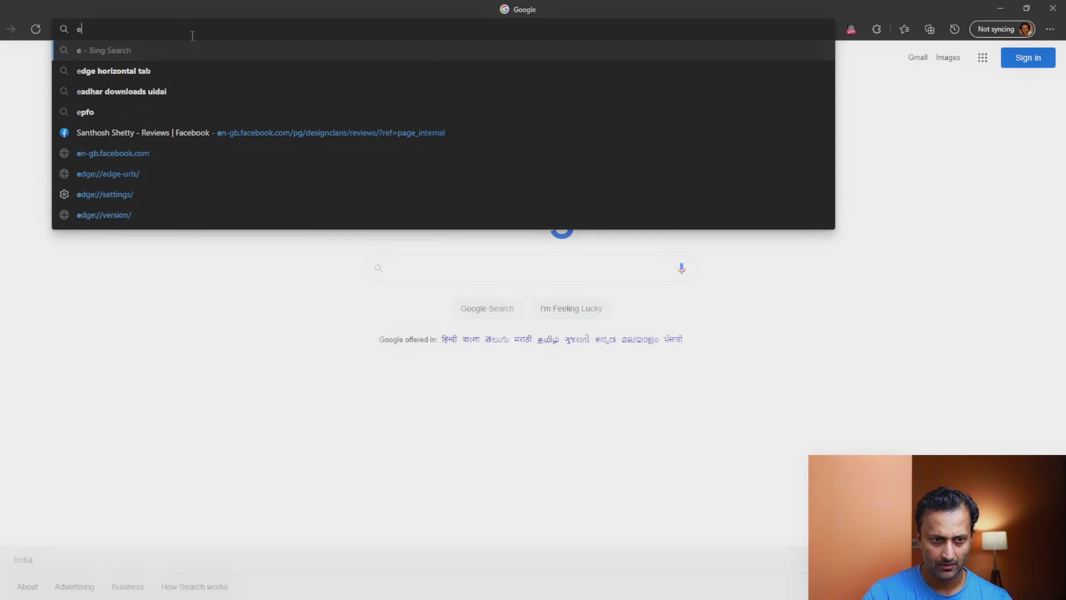
key(BackSpace)
text(rev)
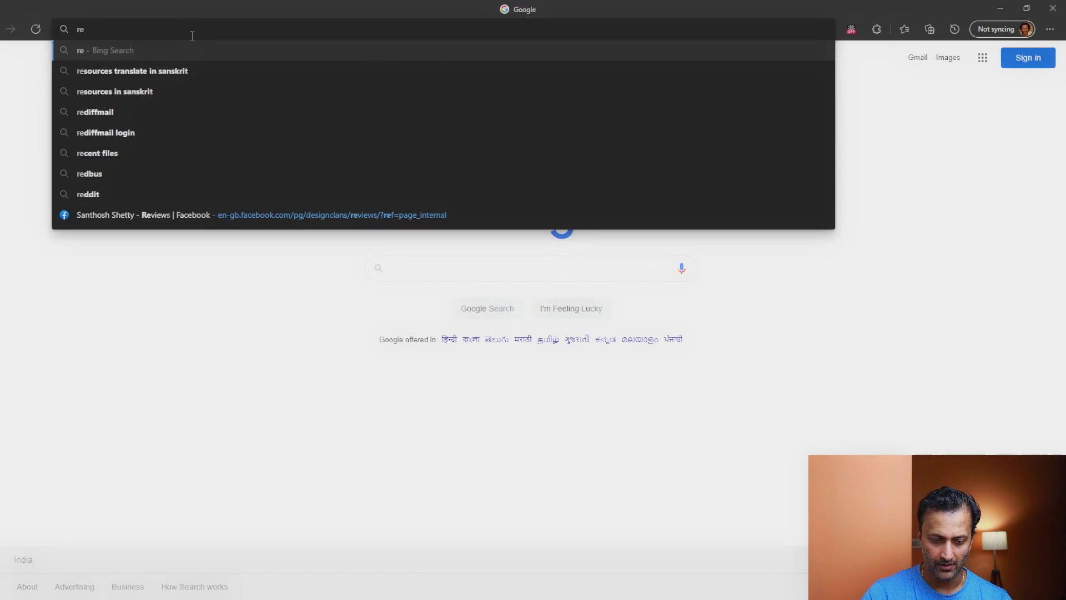
key(ctrl+Return)
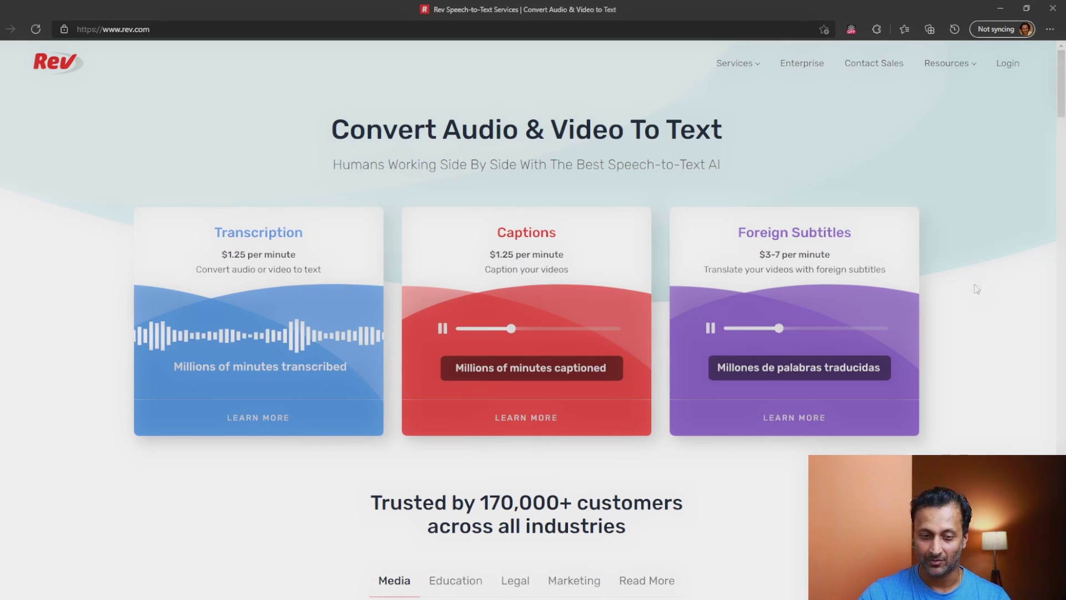
Scroll through Rev's home page to review its transcription, captions and subtitles prices
scroll(975, 303, down, 6)
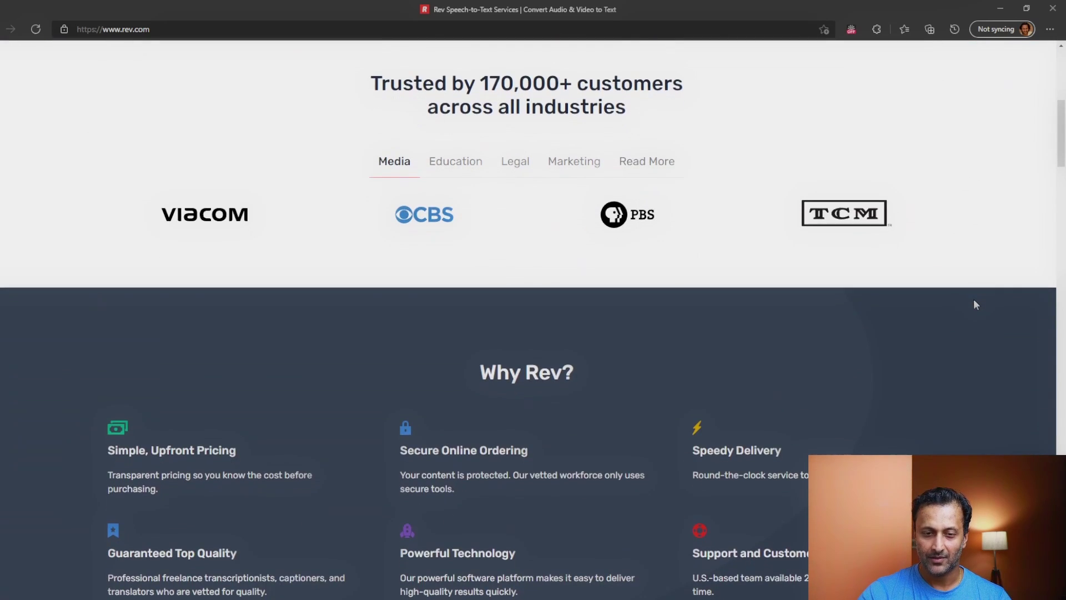
scroll(976, 303, up, 5)
scroll(975, 302, down, 3)
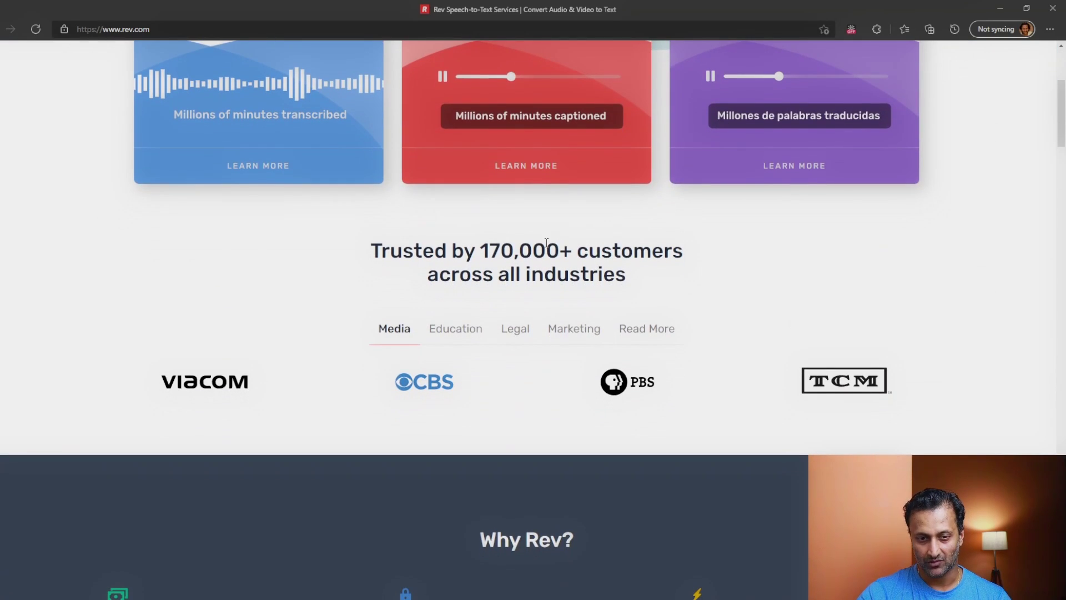
scroll(1047, 278, up, 3)
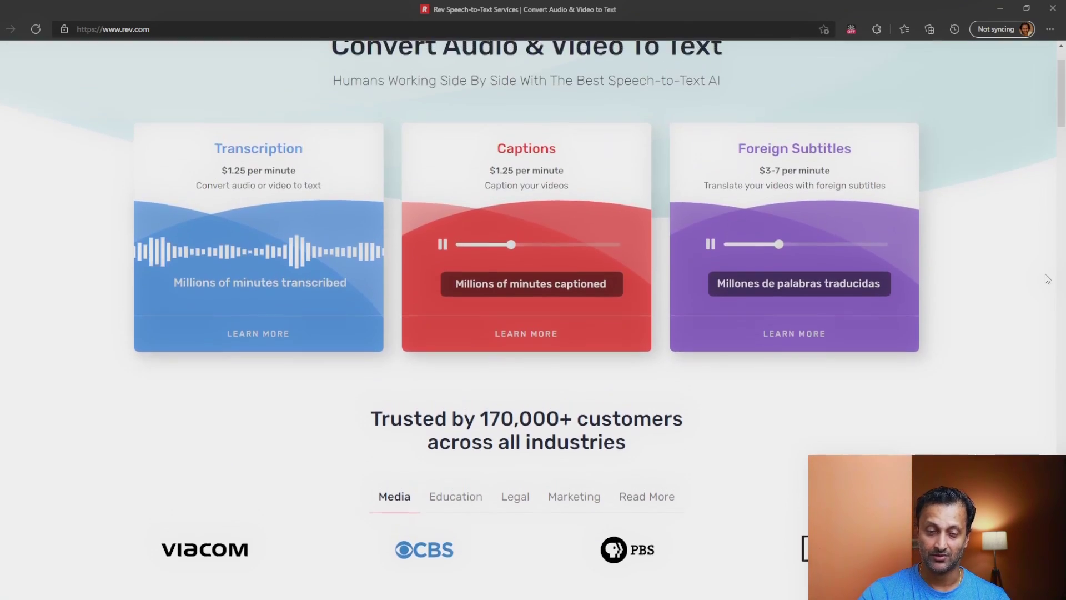
scroll(1013, 288, up, 2)
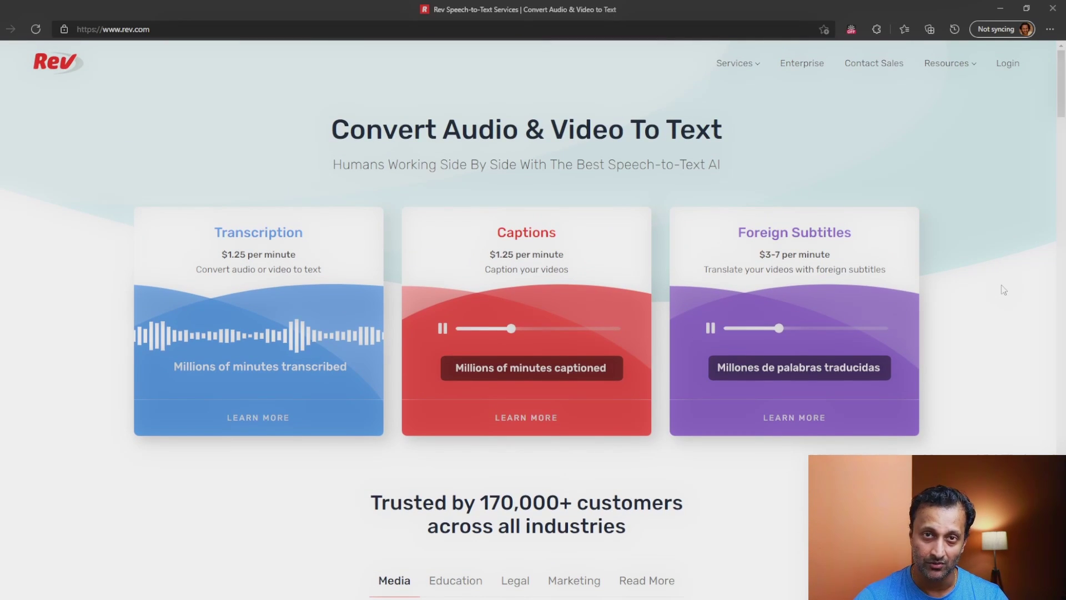
Go to fiverr.com in a new tab and enter 'transcription' in its search box
key(ctrl+t)
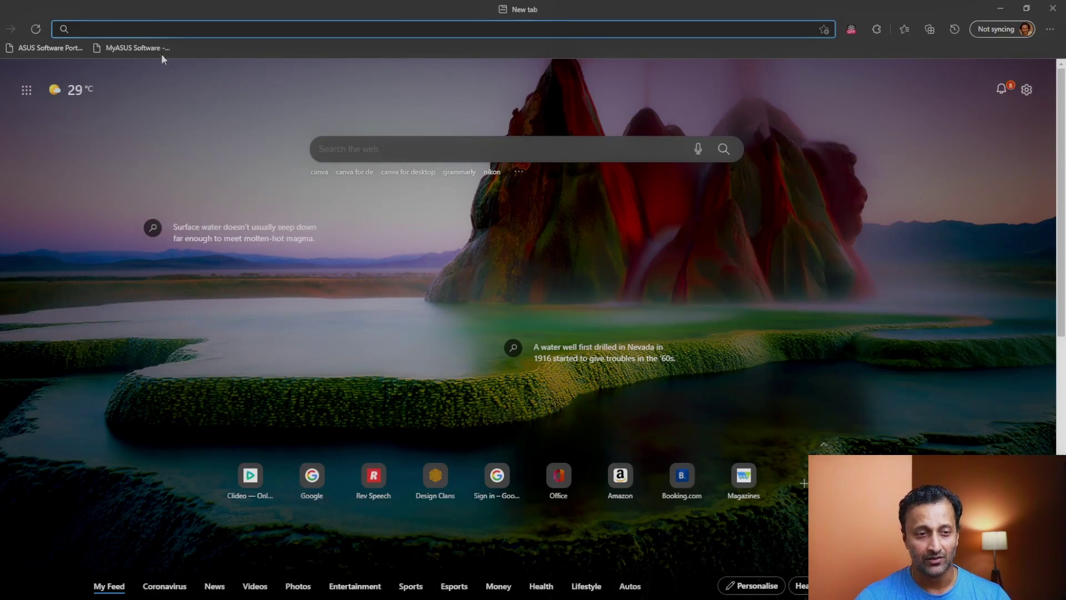
text(fiverr)
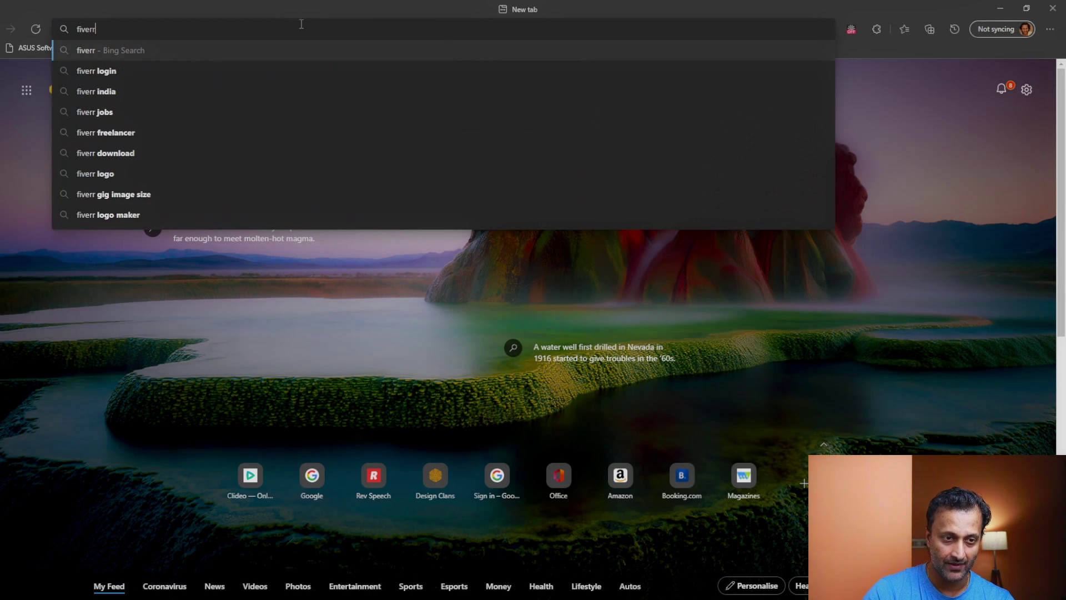
key(Return)
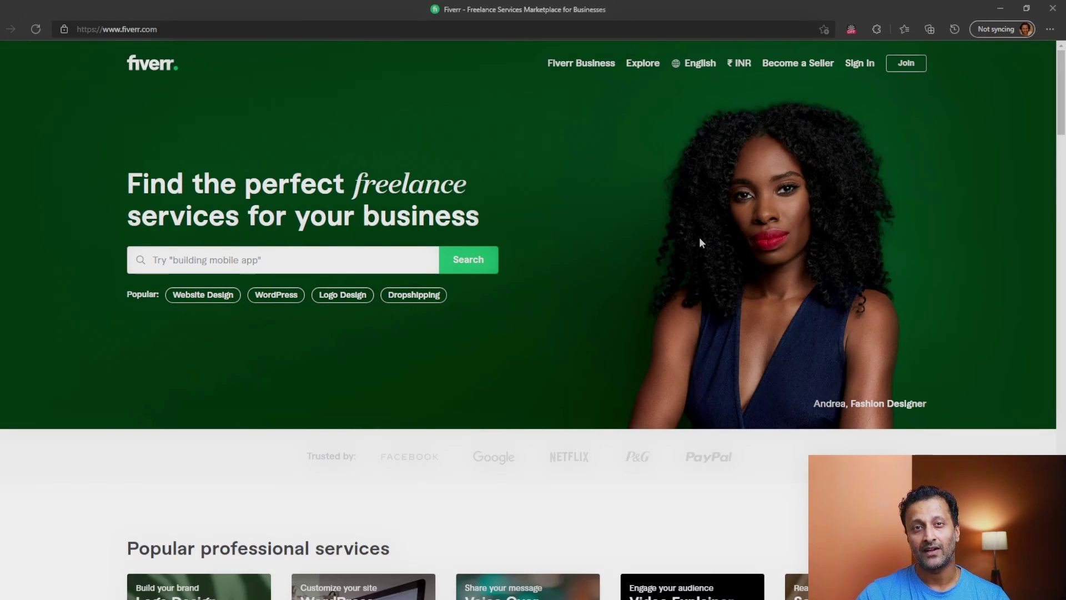
click(189, 268)
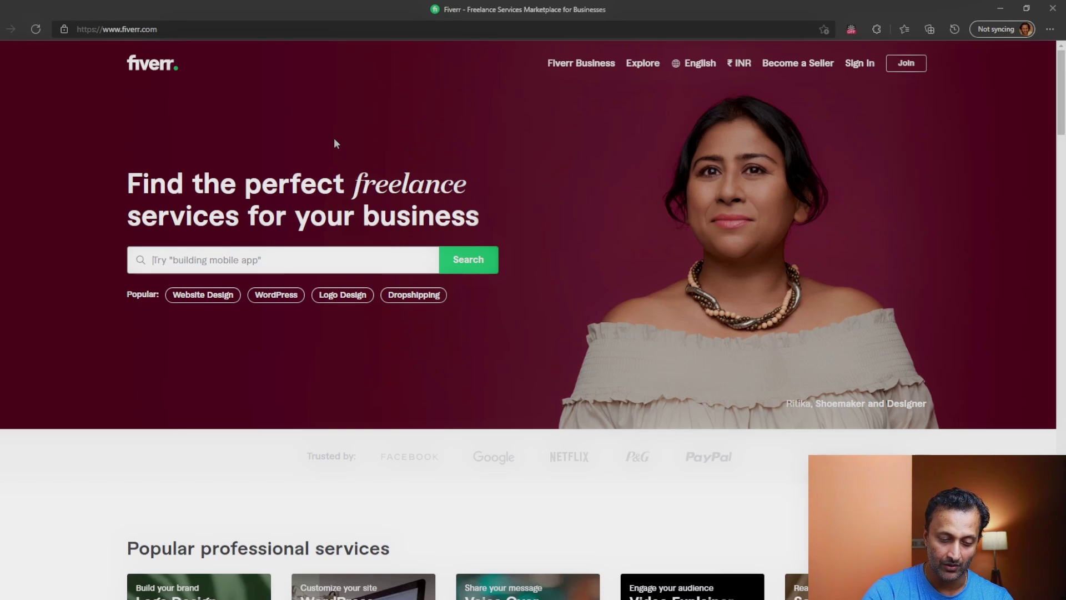
text(transcri)
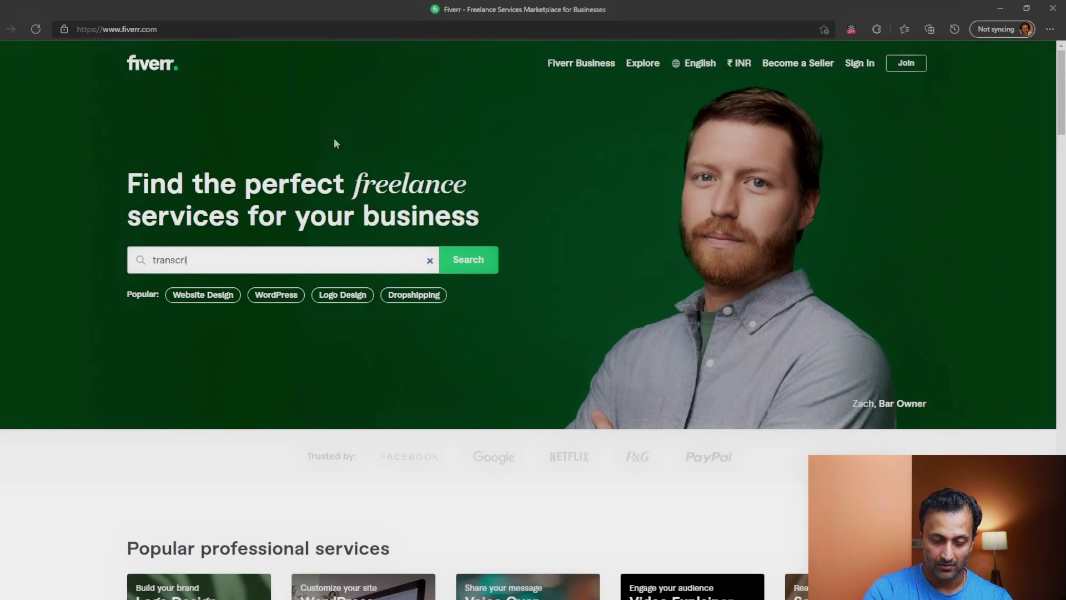
text(ption)
Run the Fiverr search for transcription and browse the resulting gigs and their prices
key(Return)
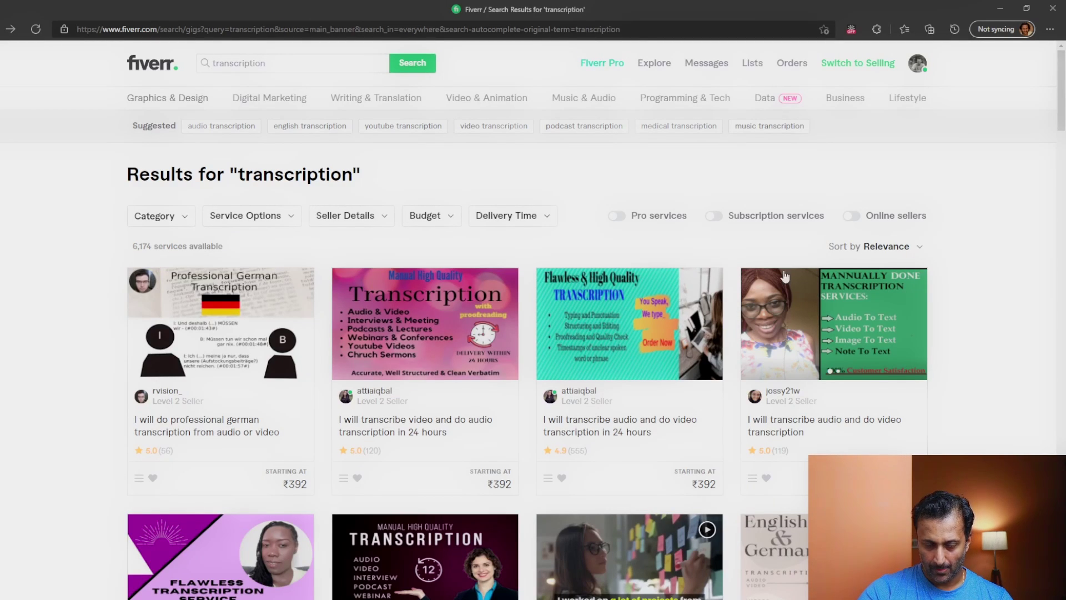
scroll(1030, 271, down, 9)
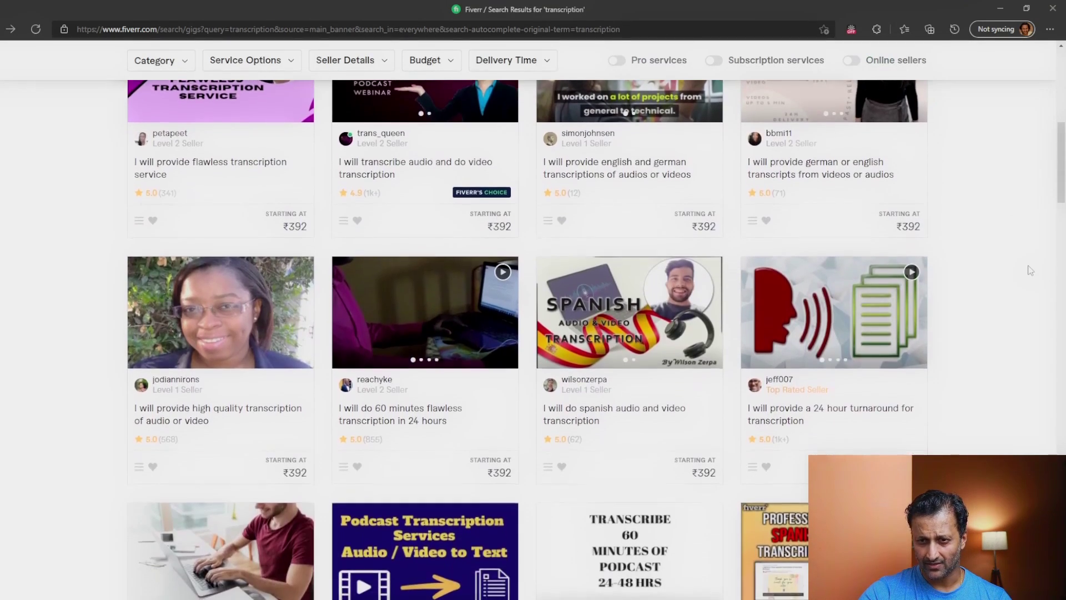
scroll(1030, 271, up, 9)
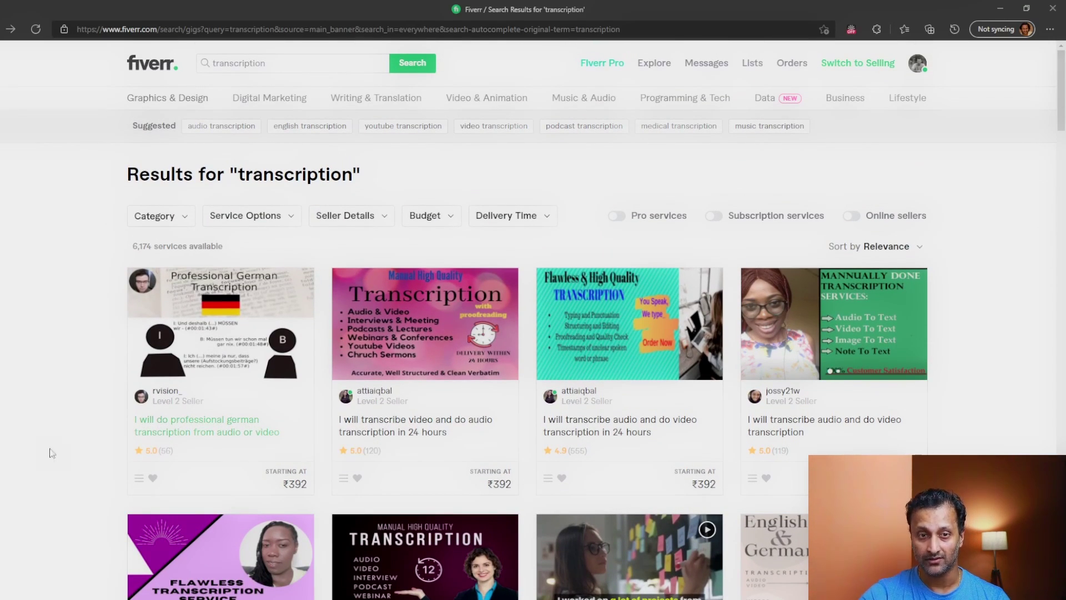
scroll(84, 381, down, 10)
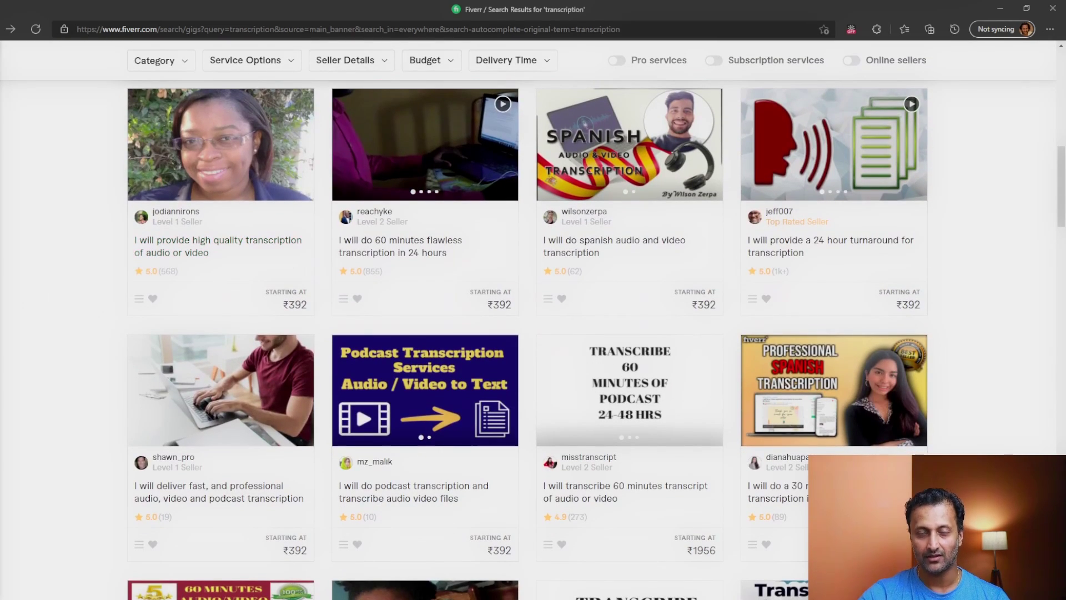
mouse_move(3, 277)
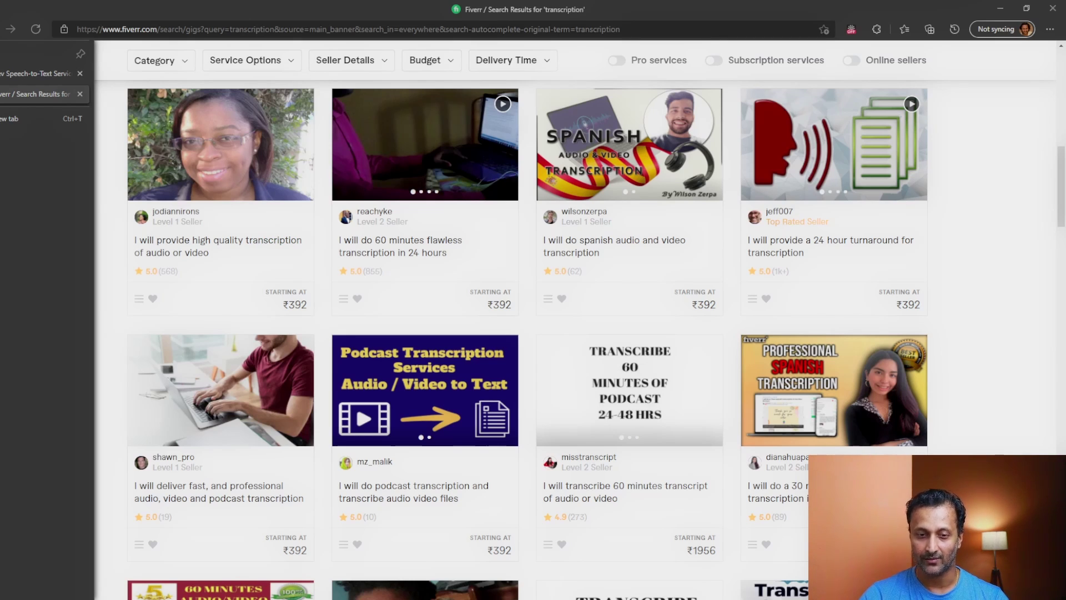
scroll(286, 310, down, 8)
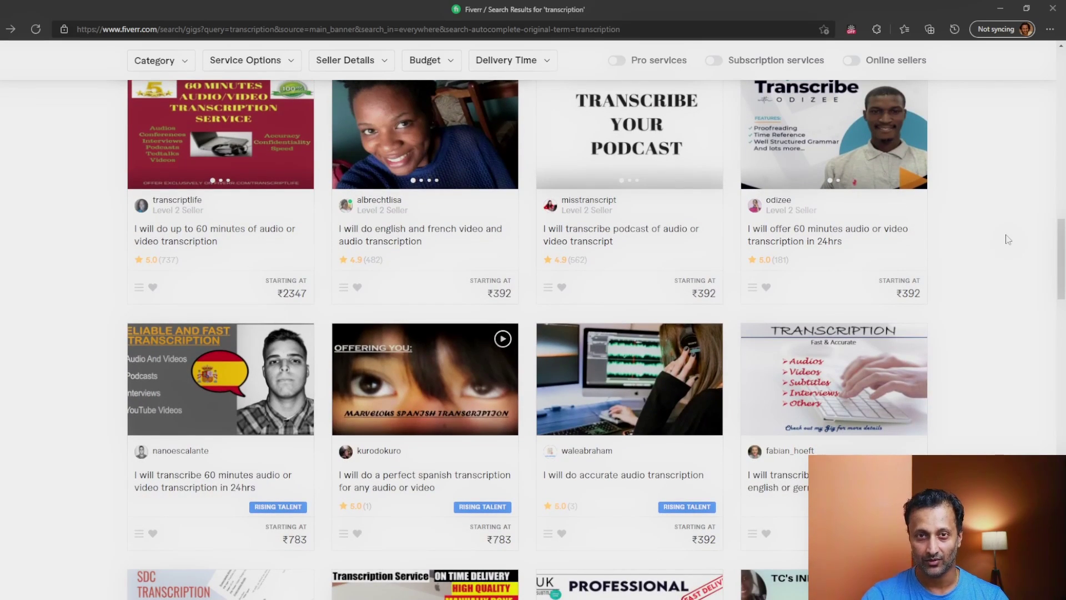
scroll(1008, 239, up, 8)
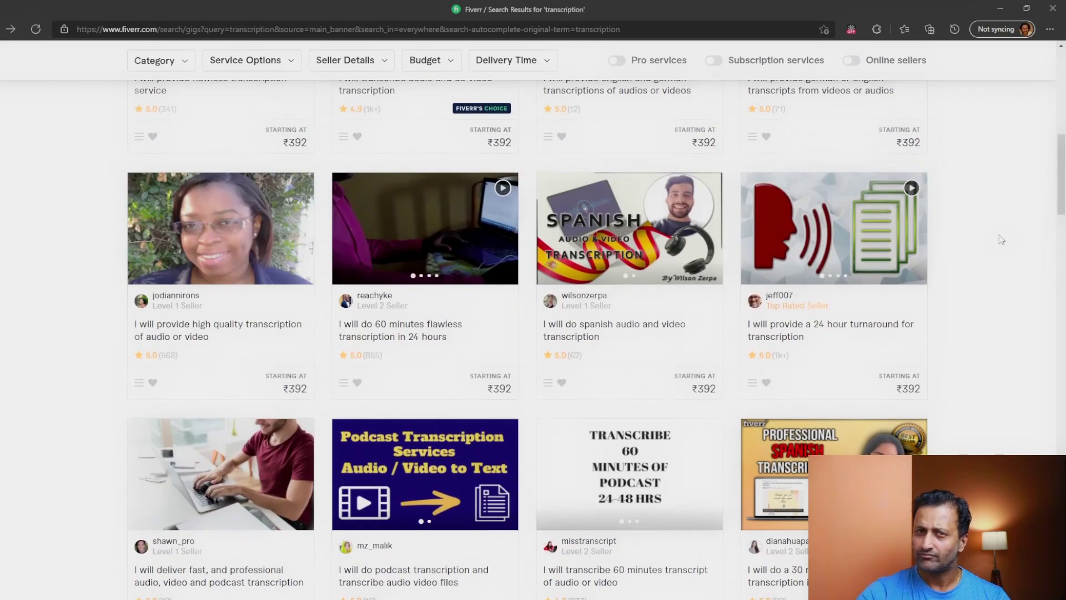
scroll(1001, 239, up, 4)
scroll(1017, 311, up, 6)
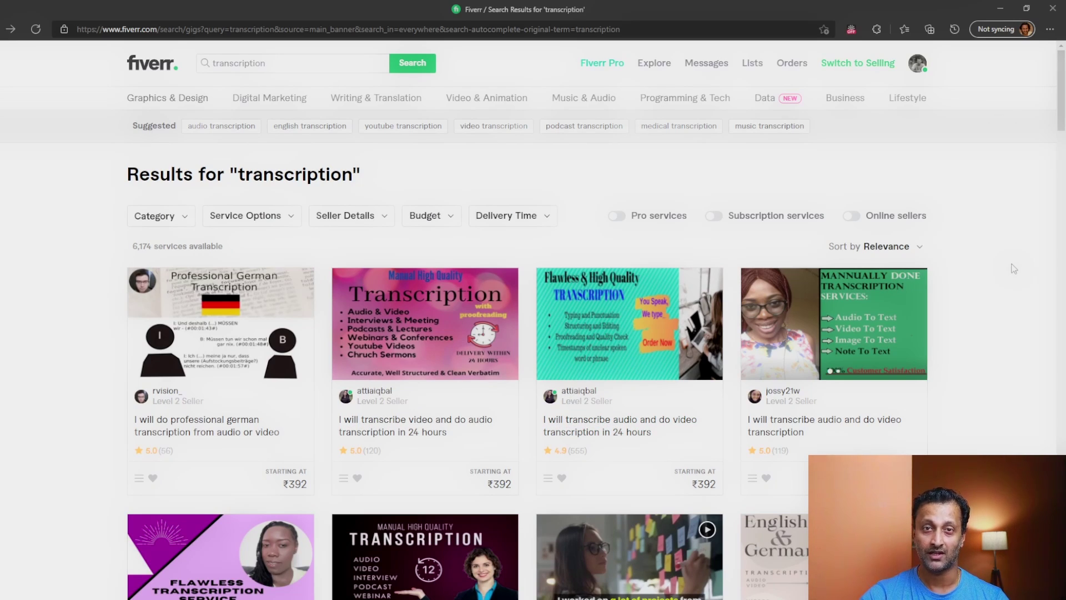
scroll(1013, 278, down, 6)
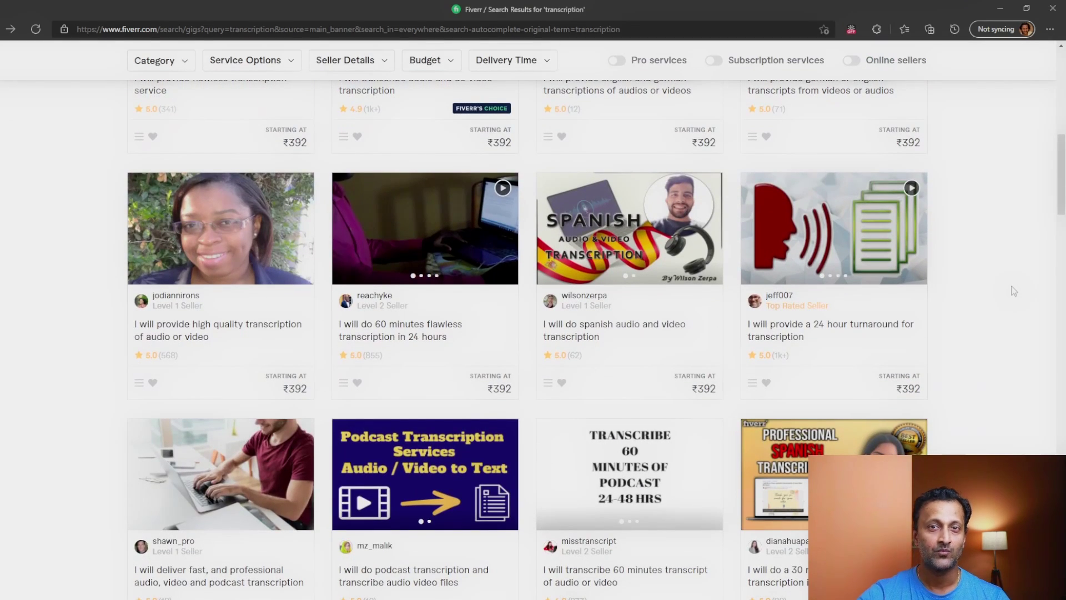
scroll(1014, 291, down, 10)
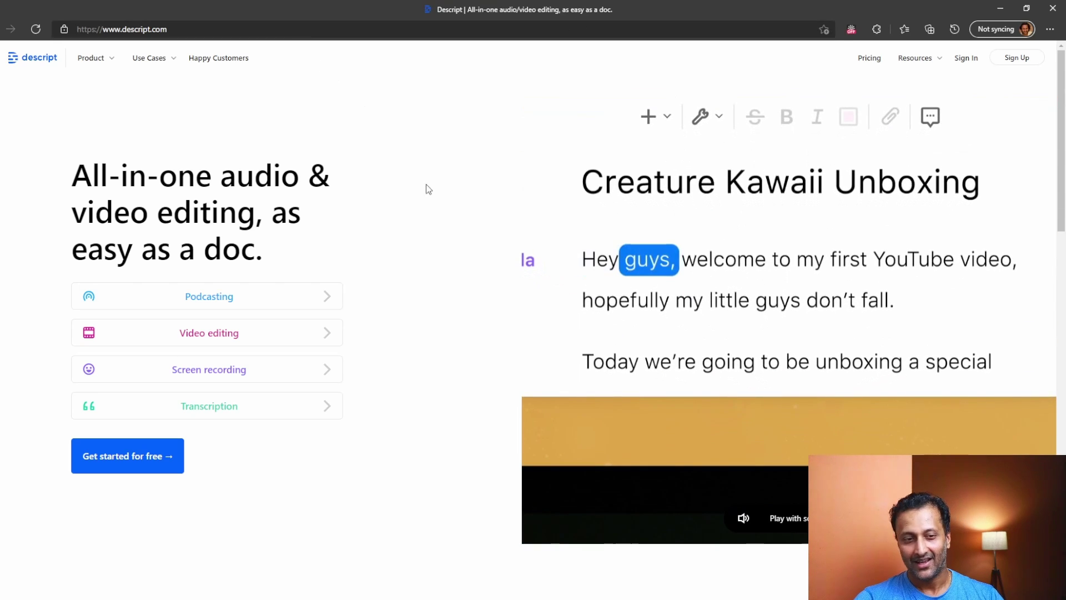
click(869, 59)
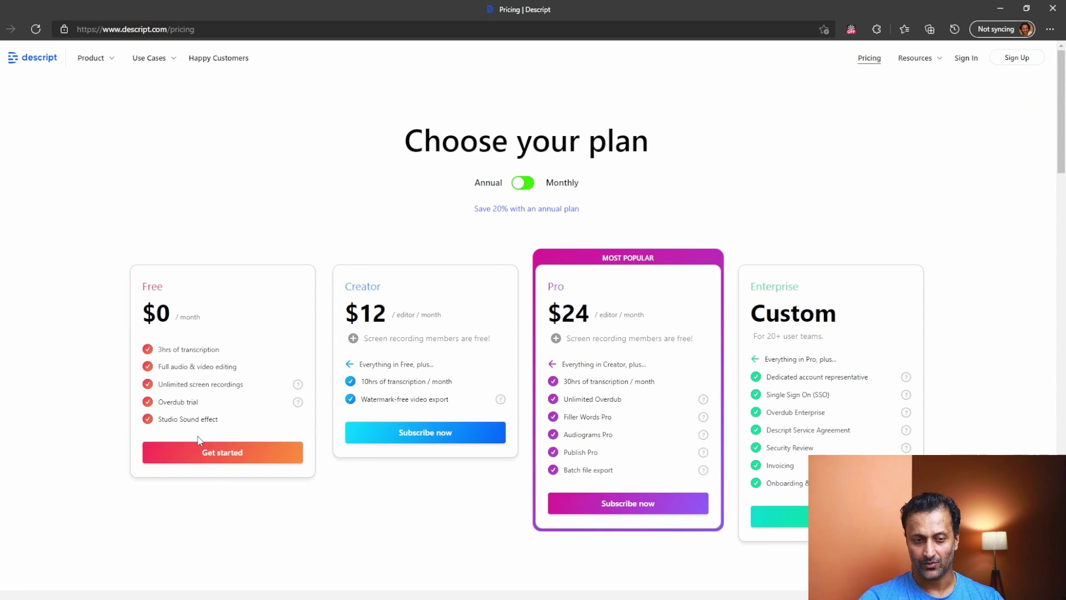
drag(238, 355, 159, 349)
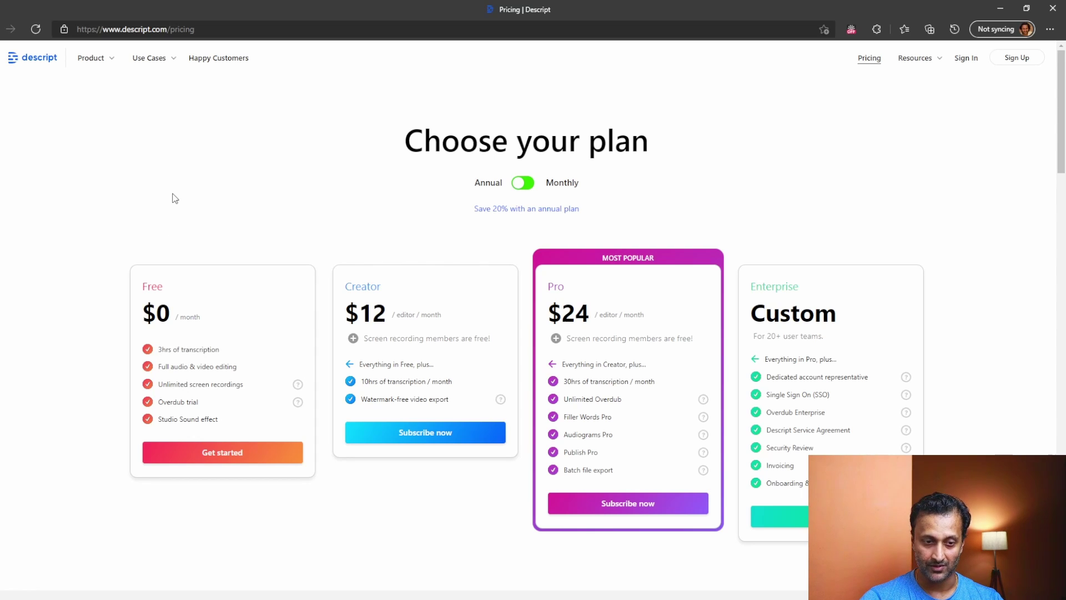
drag(238, 370, 159, 378)
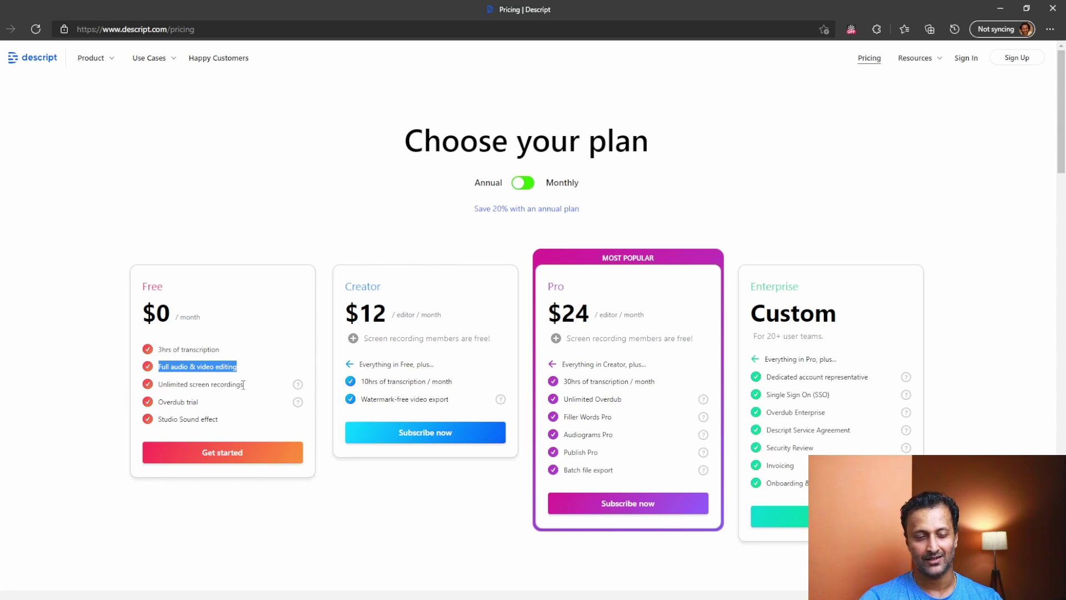
drag(219, 402, 159, 404)
double_click(171, 402)
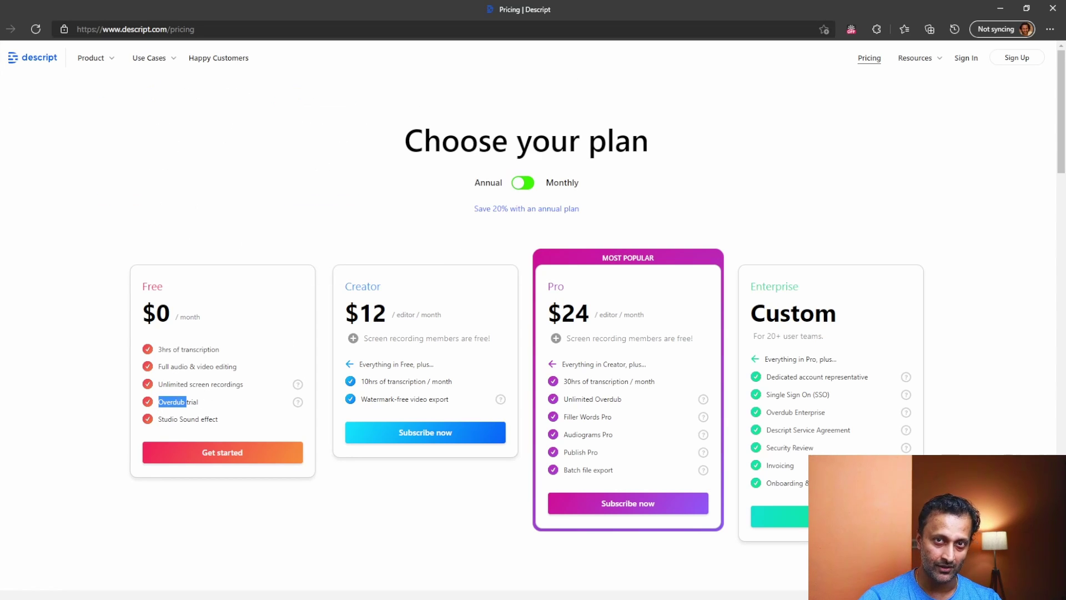
click(1025, 162)
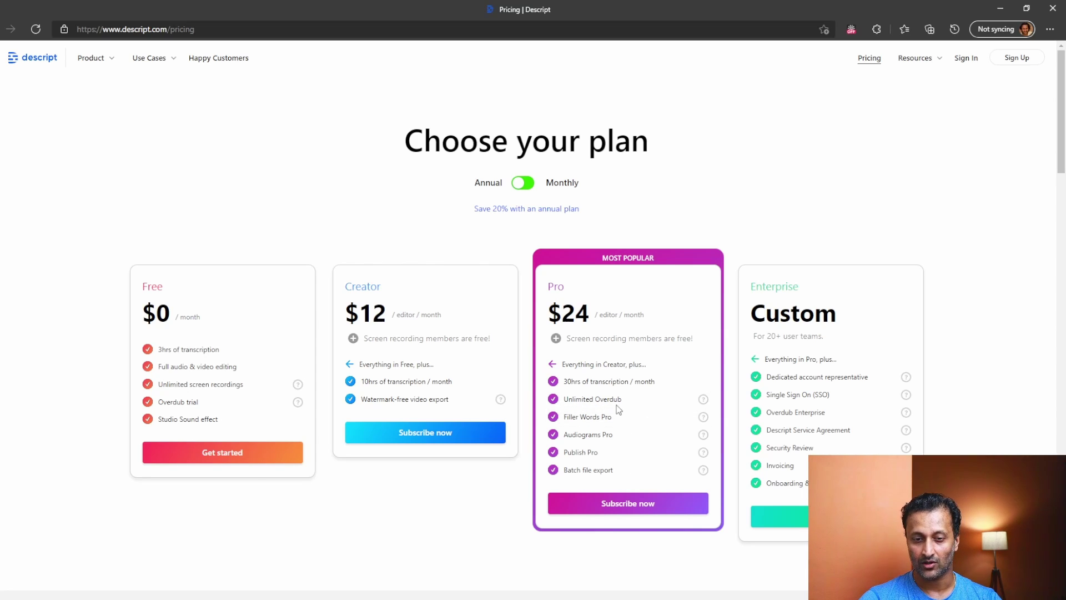
Highlight the Pro plan's Unlimited Overdub feature, then clear the highlighted selection
drag(622, 400, 563, 403)
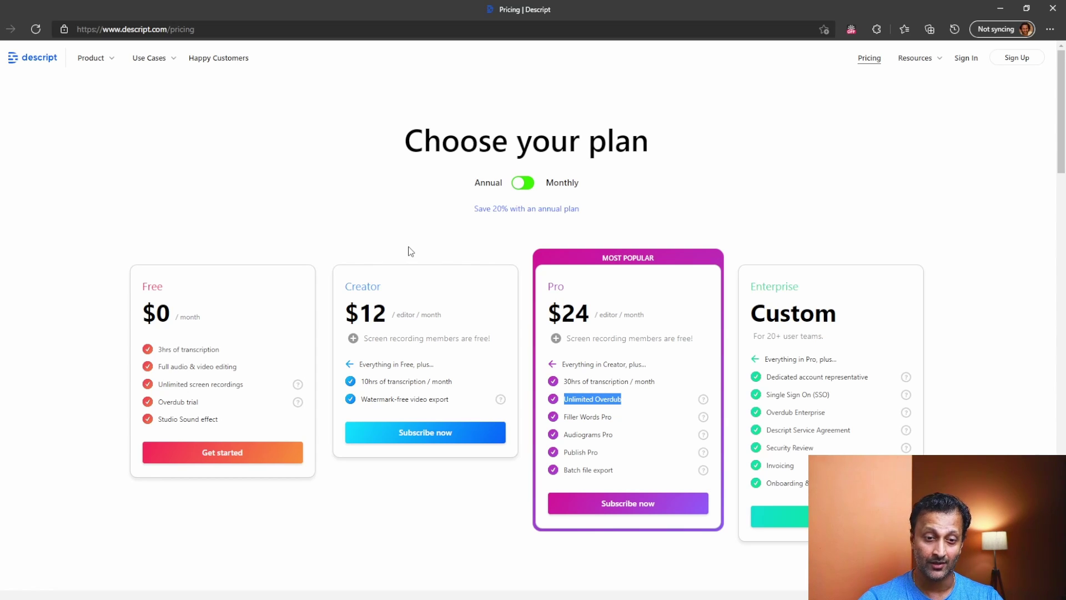
drag(335, 267, 450, 402)
click(367, 221)
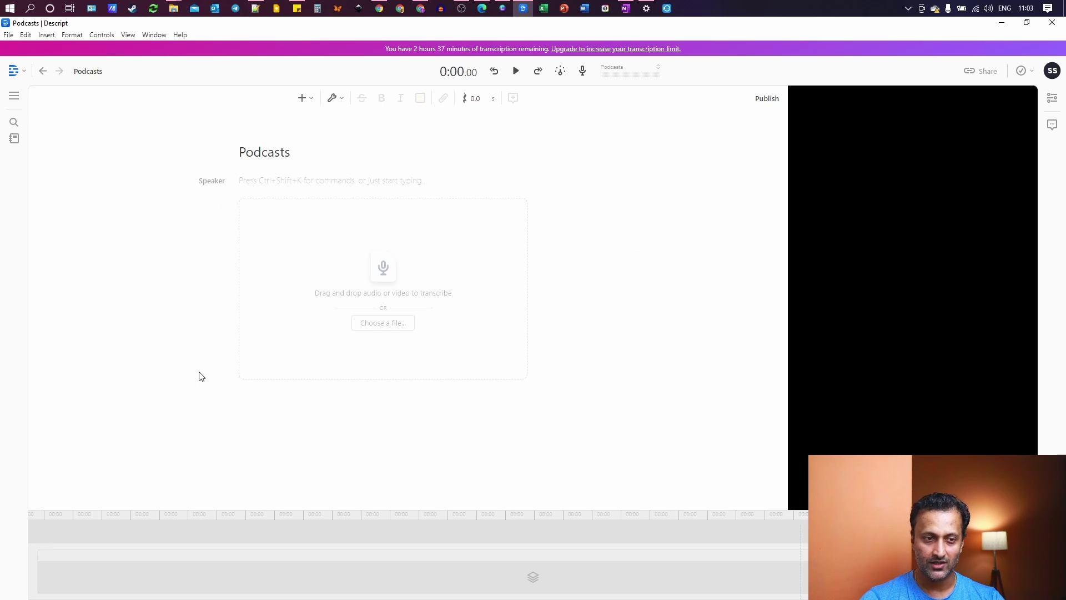
Choose Voice File from the + insert list to browse for a video
click(11, 35)
click(347, 157)
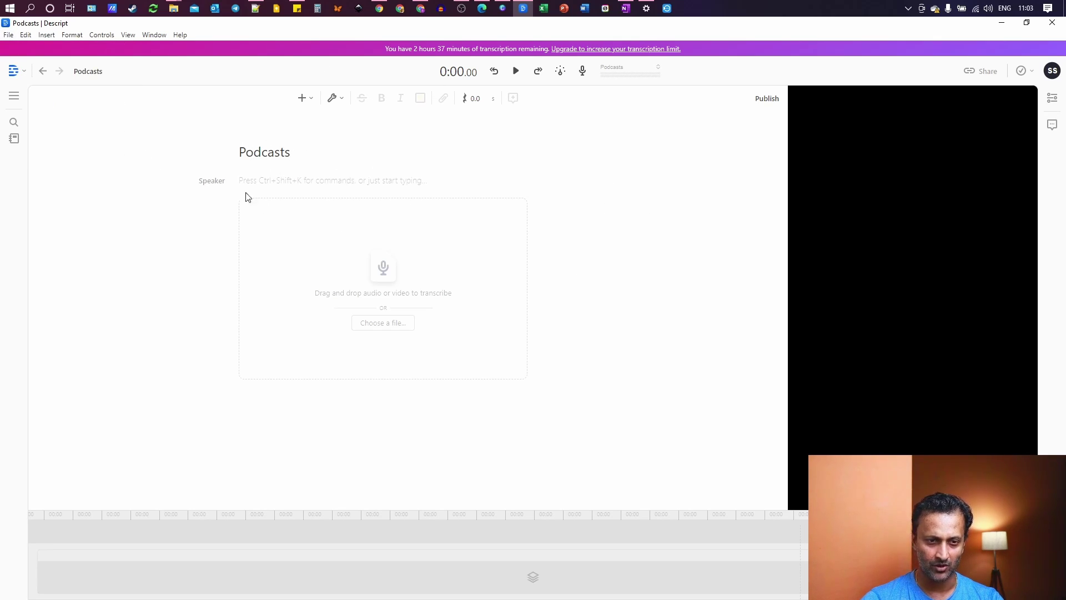
click(302, 100)
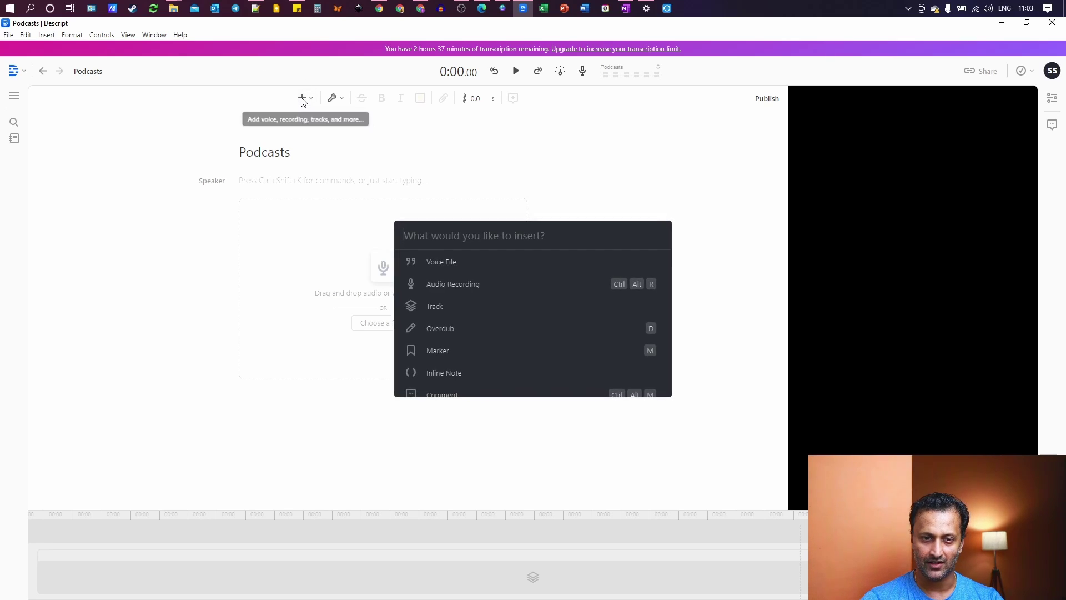
scroll(462, 319, down, 3)
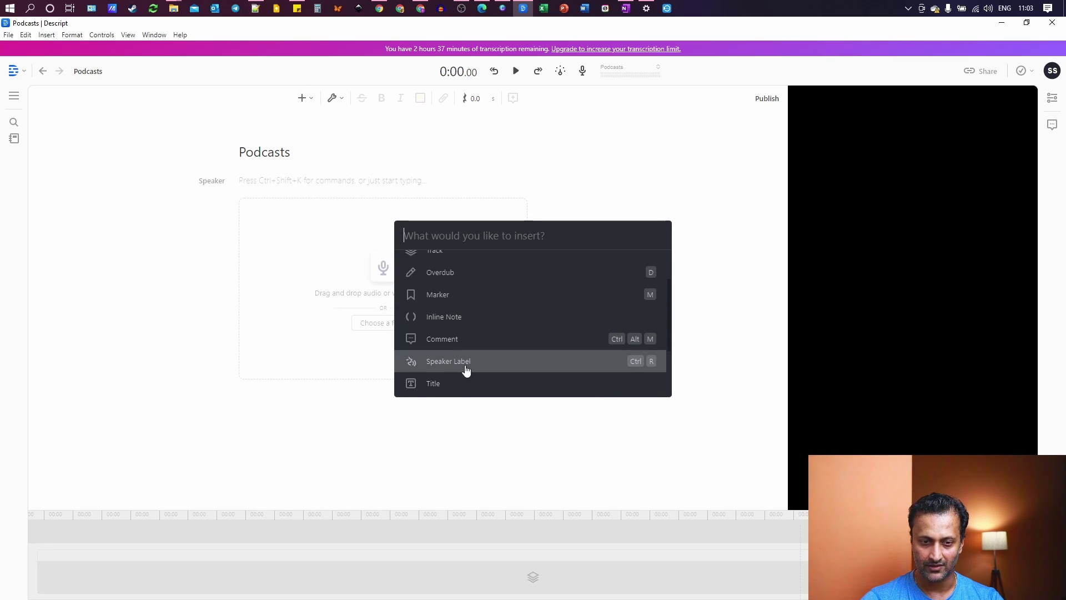
scroll(483, 354, up, 5)
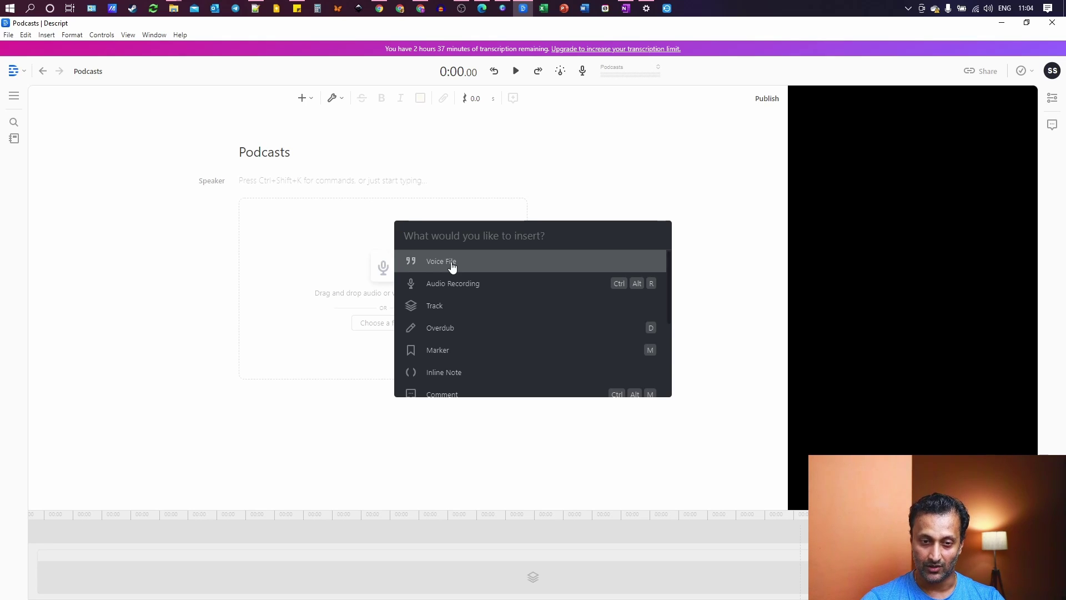
click(452, 266)
Open 'Facebook Like and follow' from the Facebook Ads folder into the project
click(53, 162)
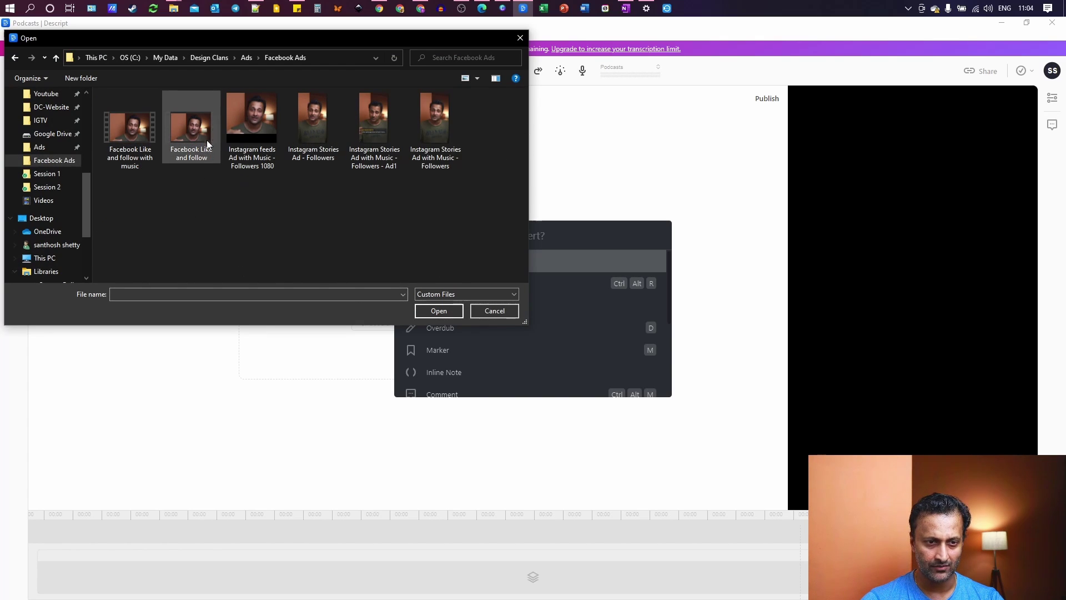
click(189, 129)
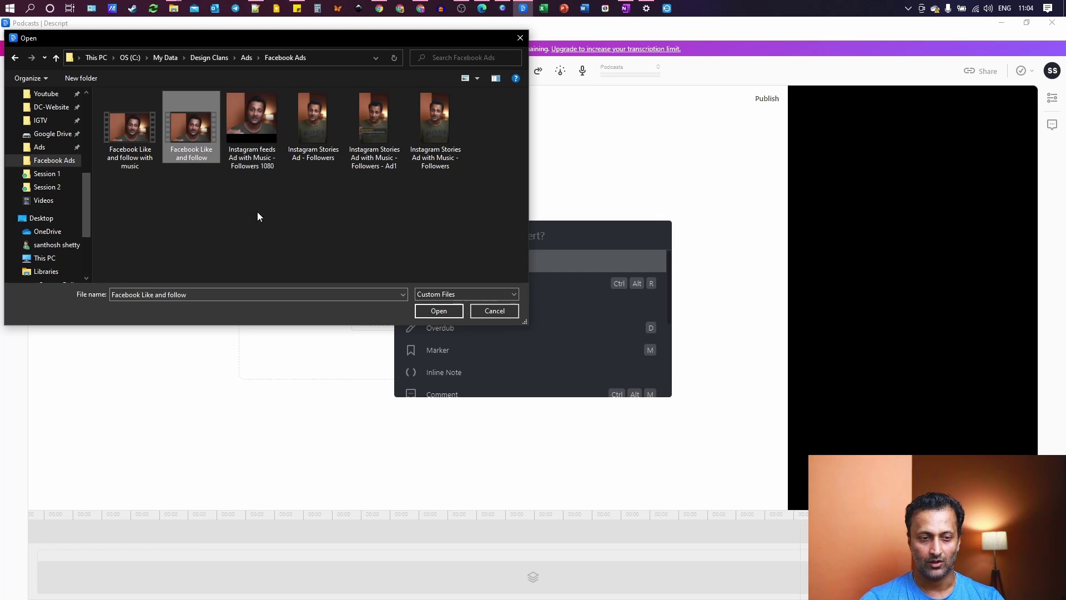
click(440, 308)
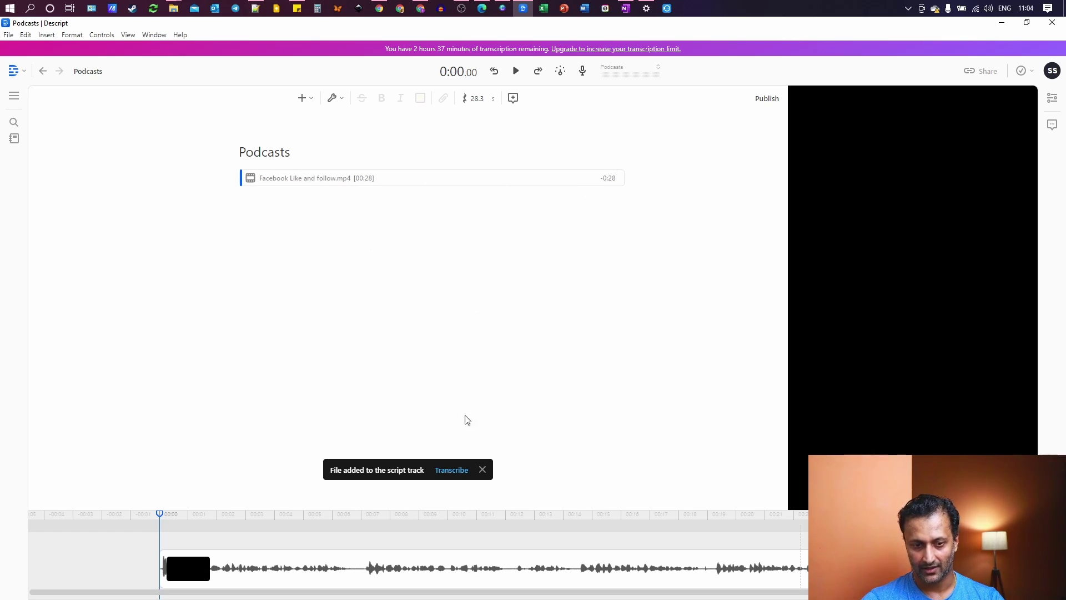
Transcribe the clip, assigning the suggested speaker name before finishing
click(447, 472)
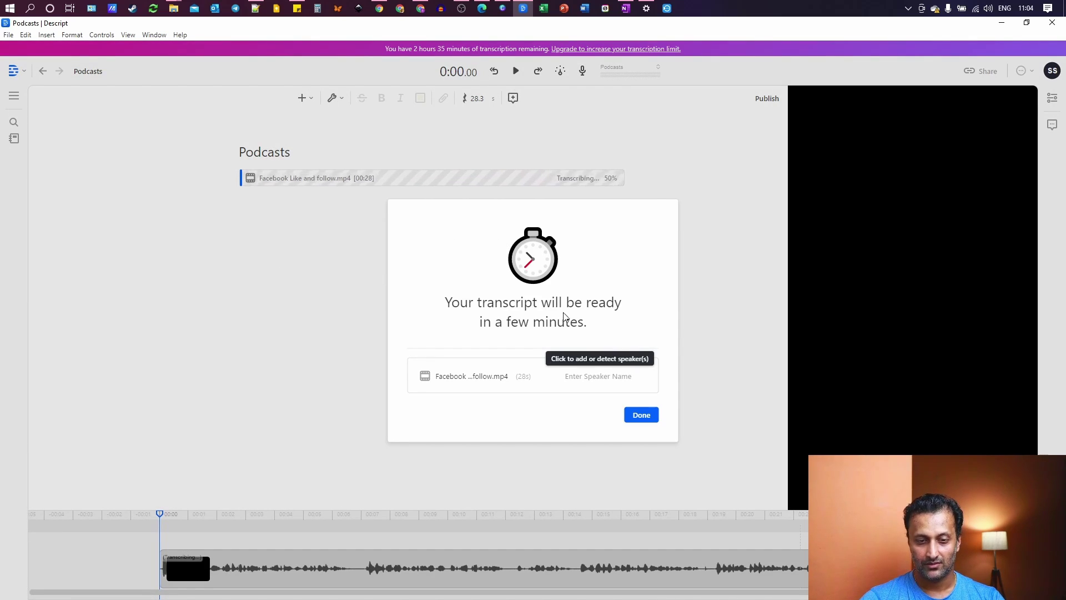
click(591, 377)
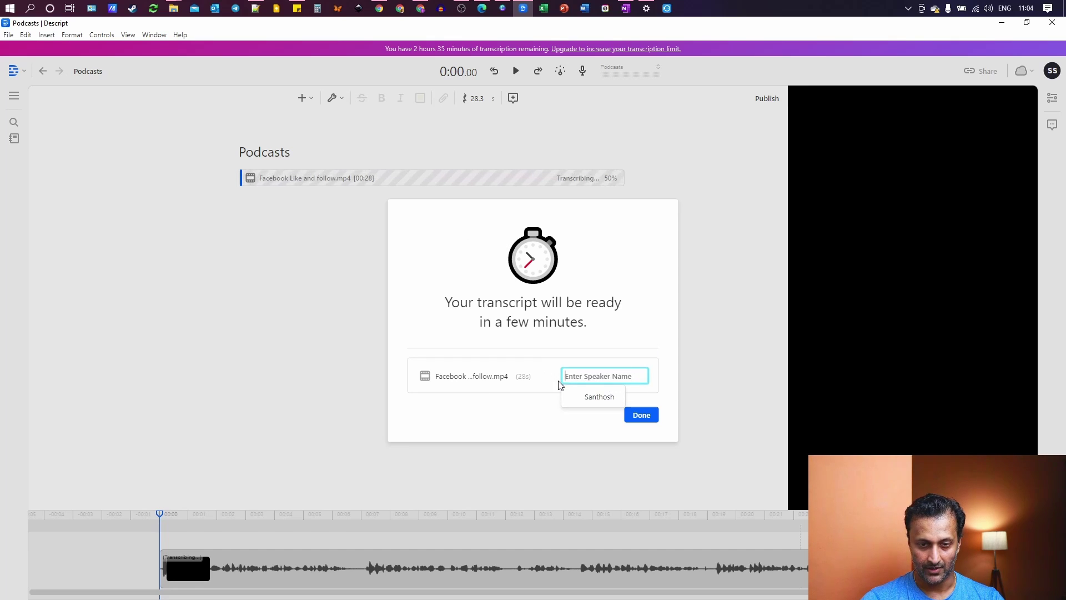
click(596, 399)
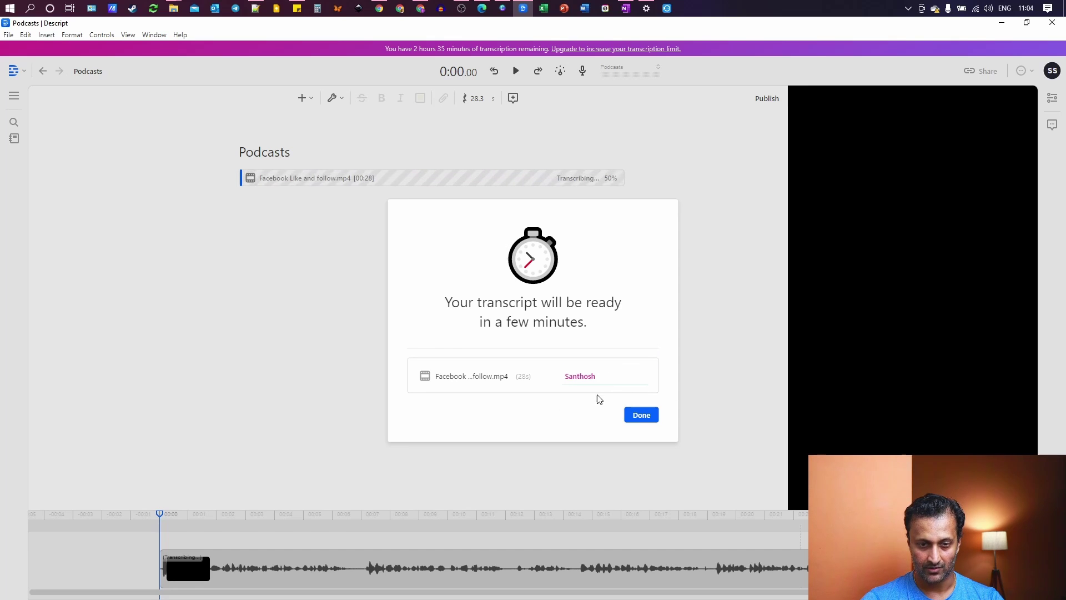
click(642, 416)
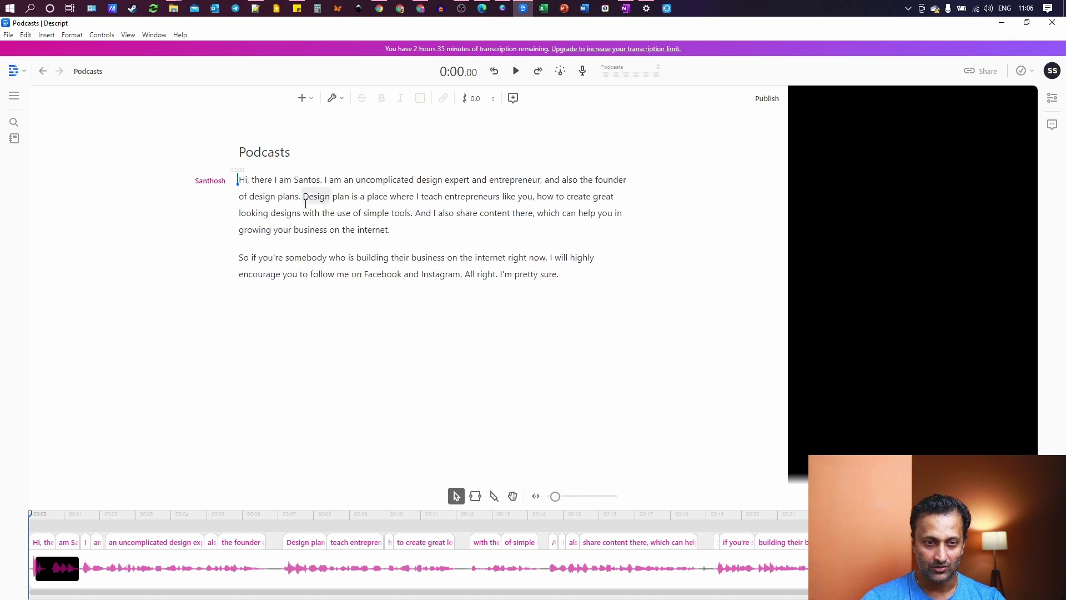
Replay the clip, then correct the misheard speaker name by adding its missing letter
click(515, 73)
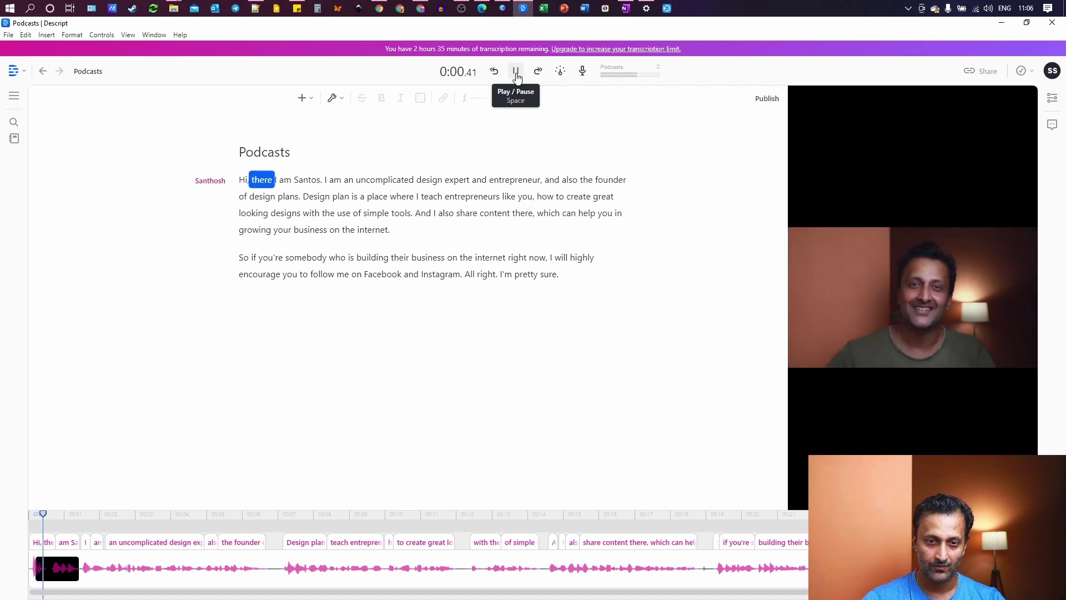
click(515, 76)
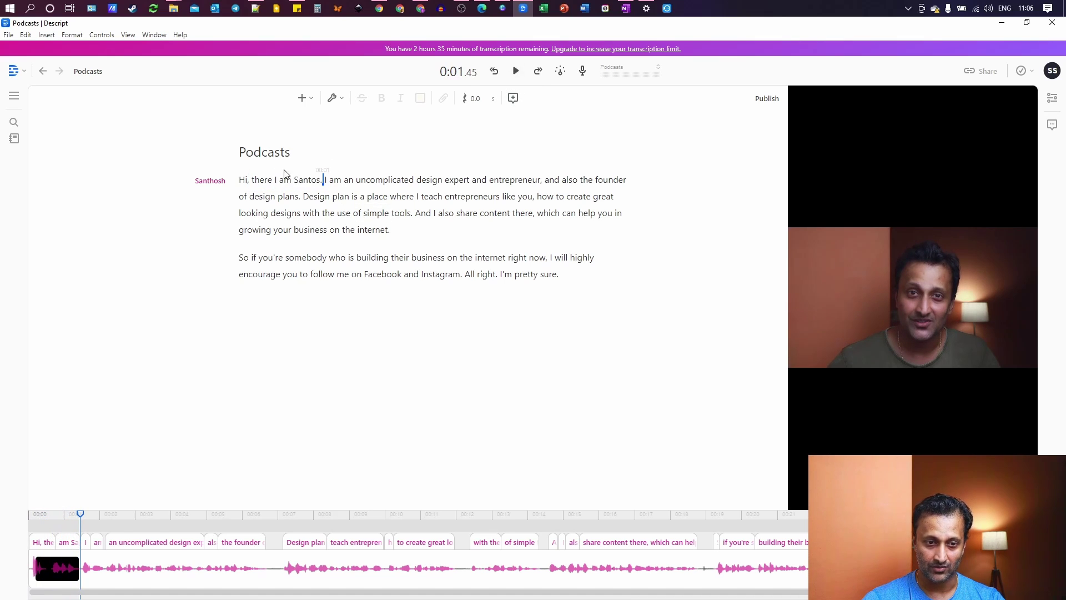
click(312, 180)
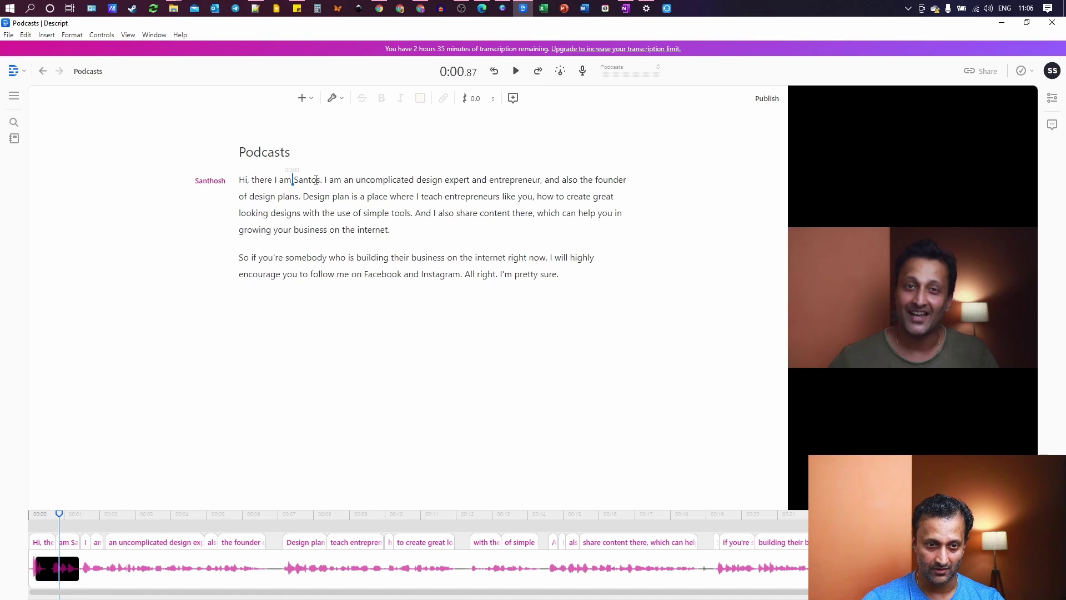
double_click(316, 179)
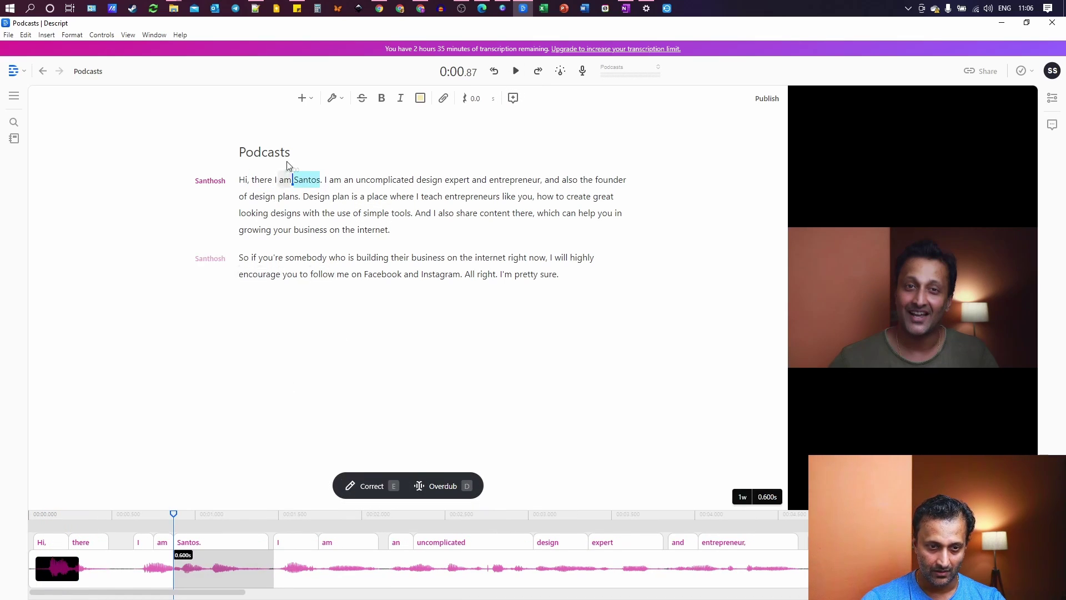
right_click(307, 180)
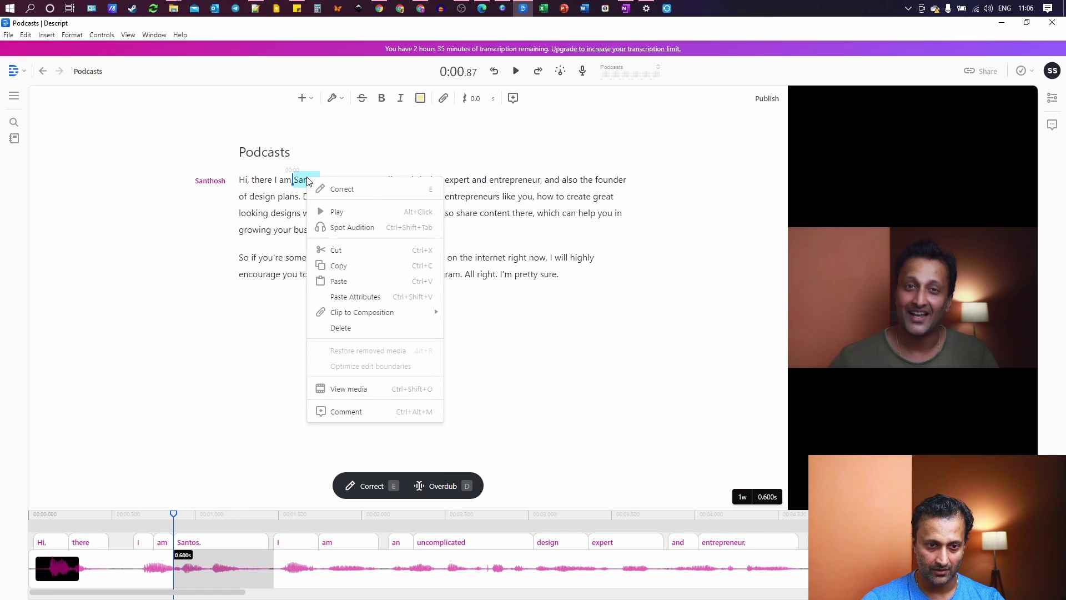
click(340, 189)
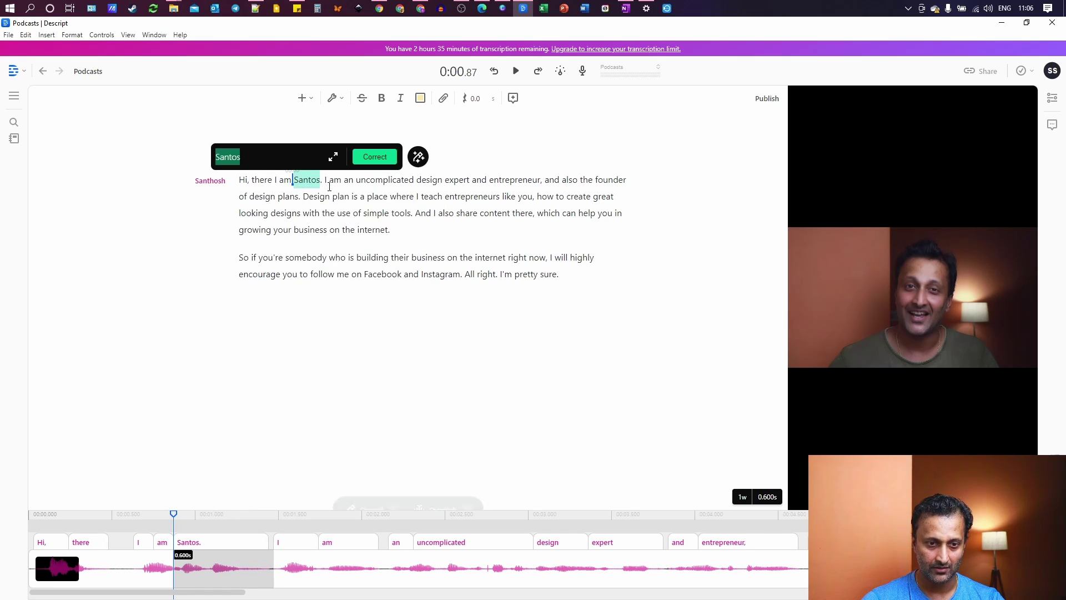
click(255, 160)
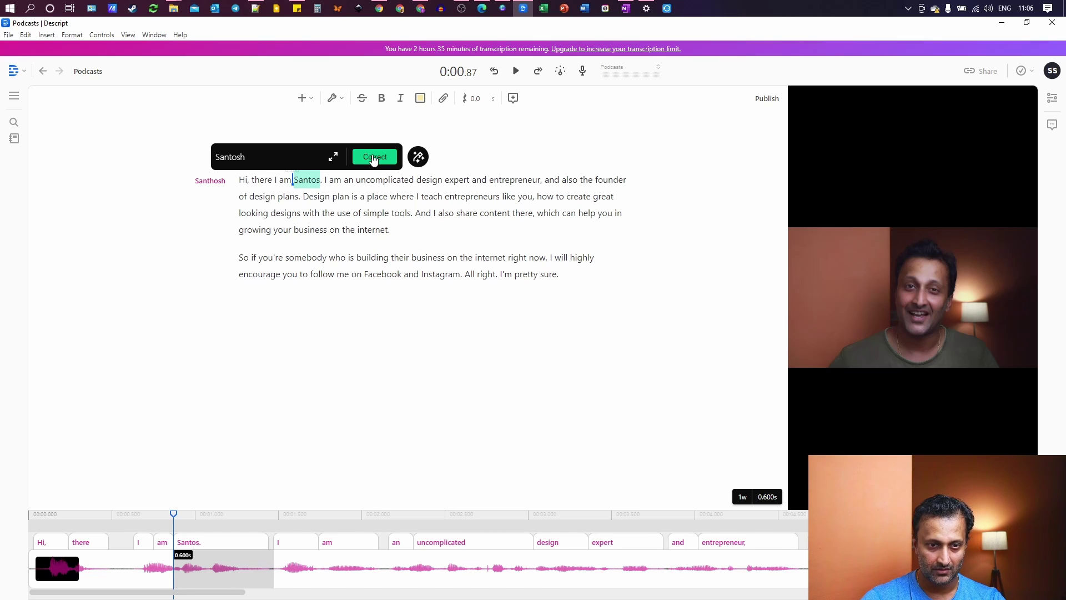
click(233, 157)
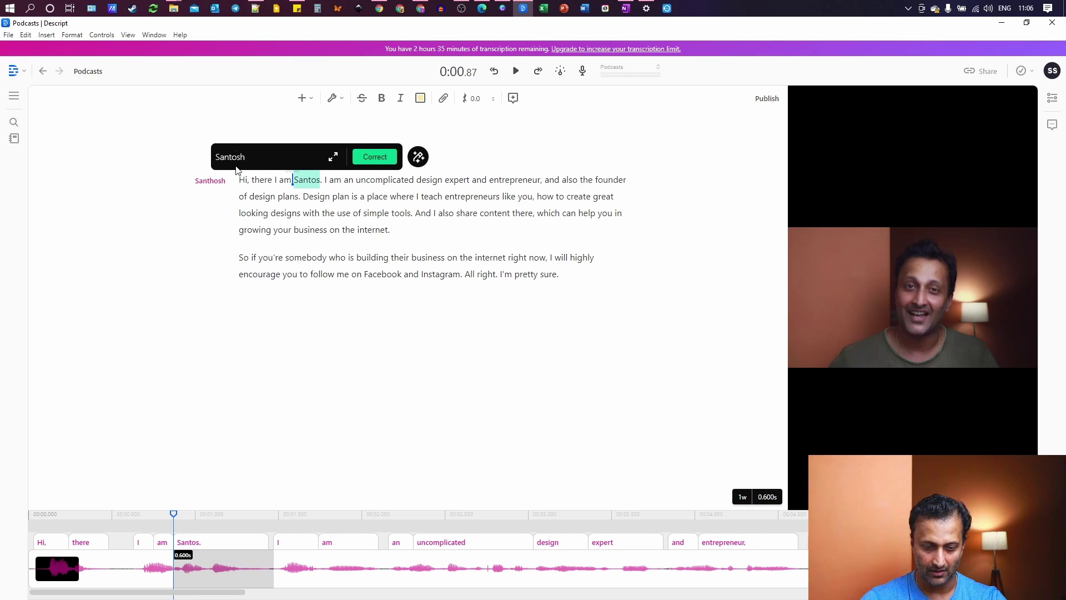
click(367, 158)
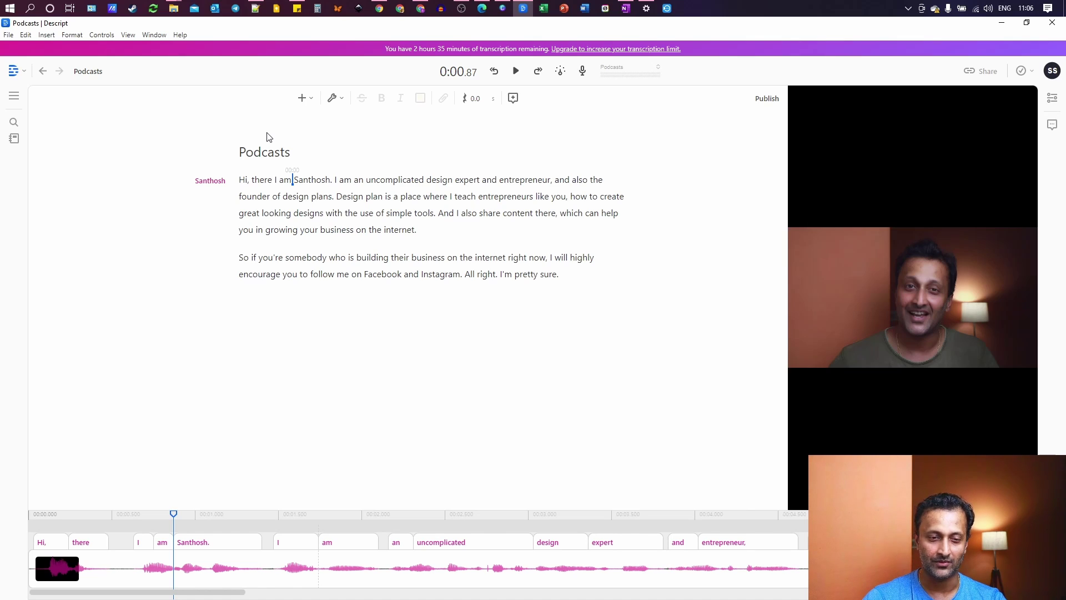
After a playback check, correct 'plans.' to 'Clans.' in the transcript
click(517, 71)
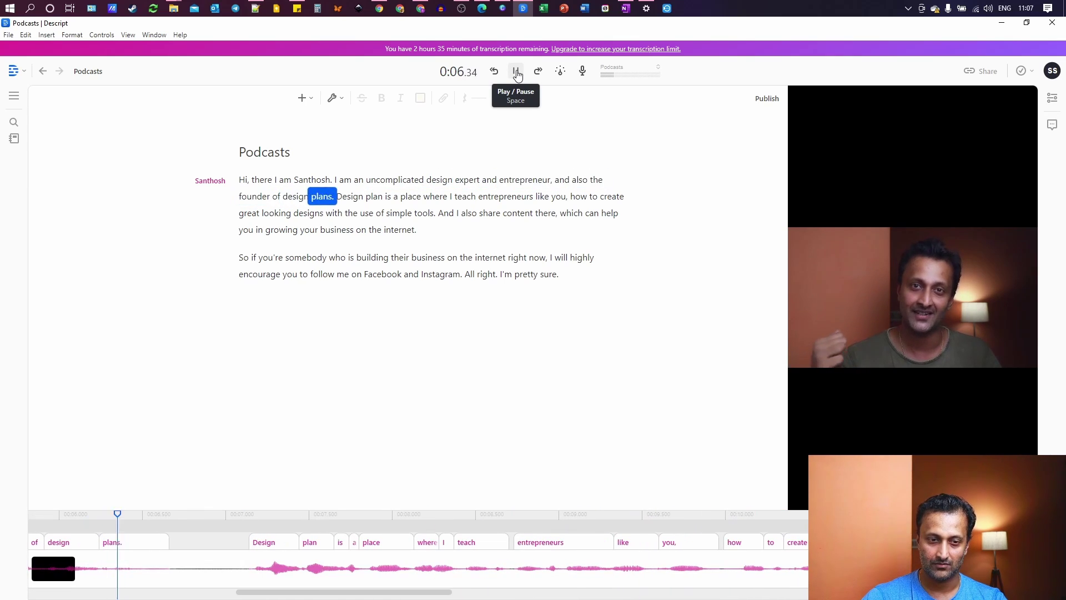
click(516, 74)
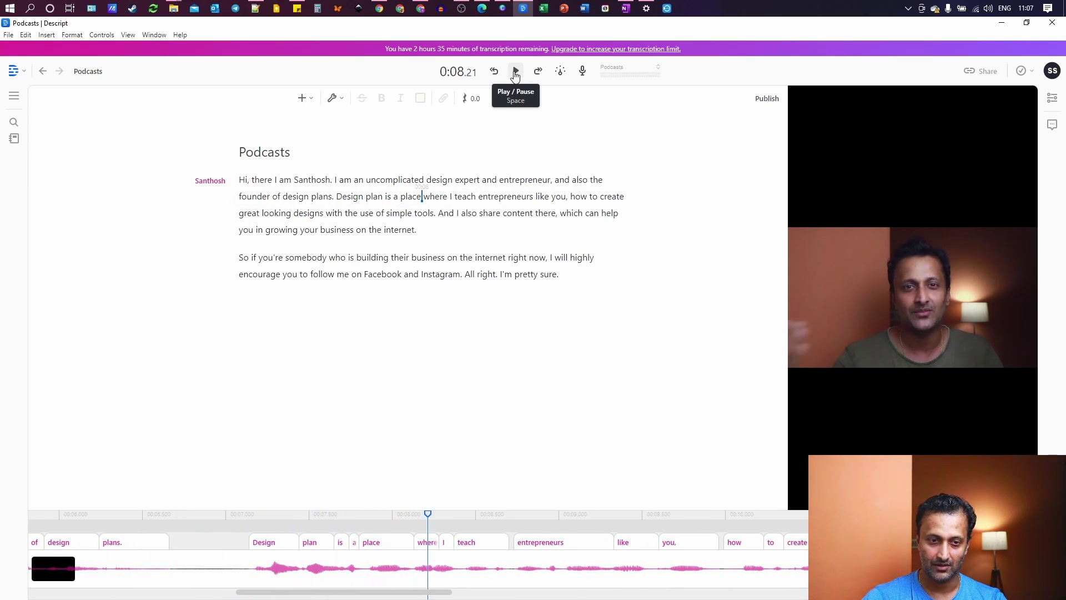
click(311, 198)
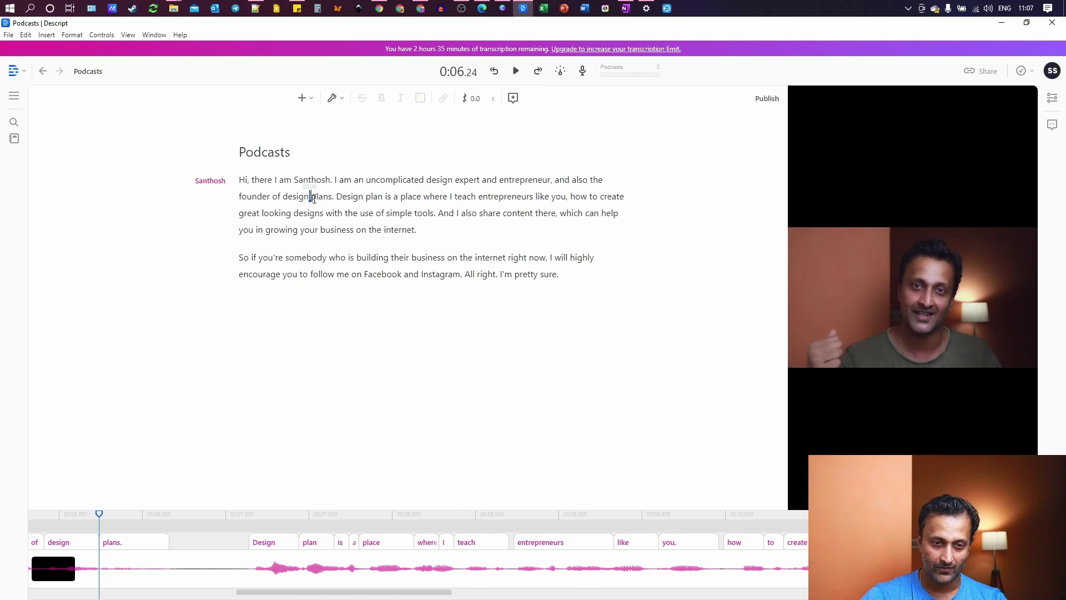
right_click(314, 198)
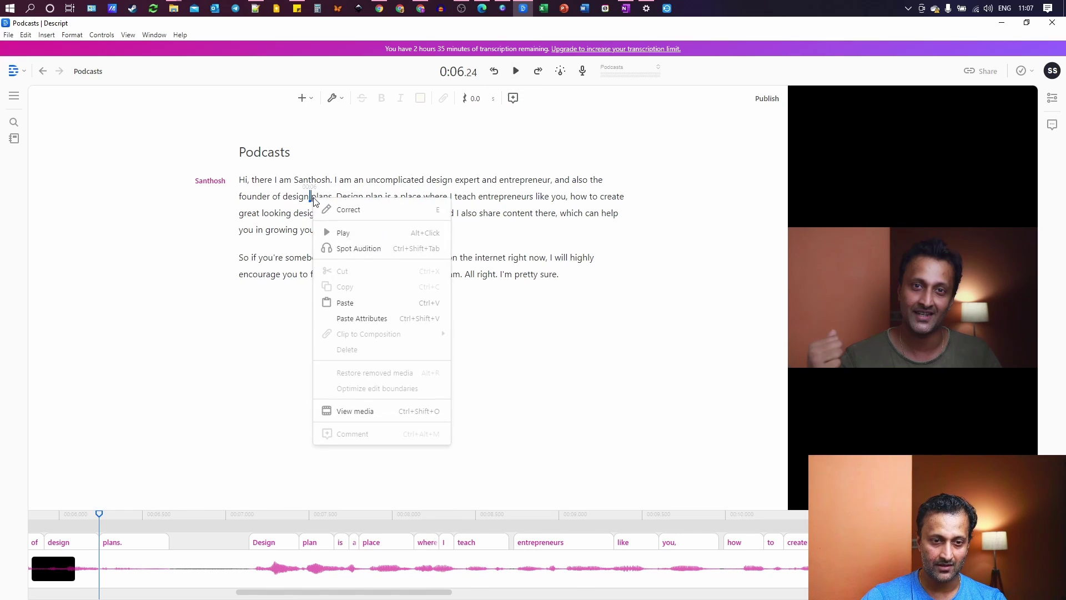
click(335, 210)
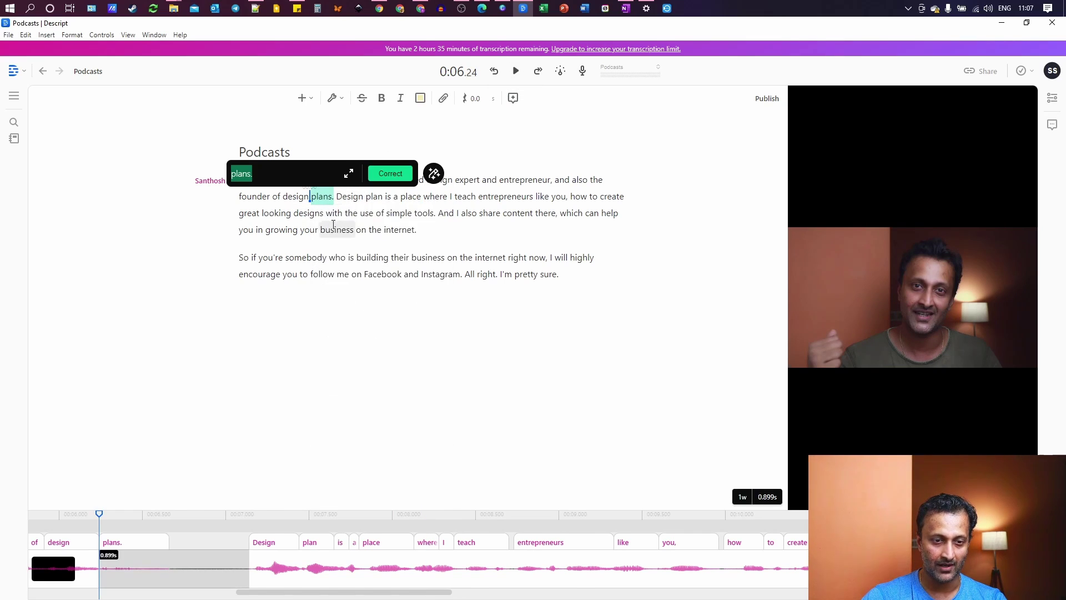
click(238, 175)
key(BackSpace)
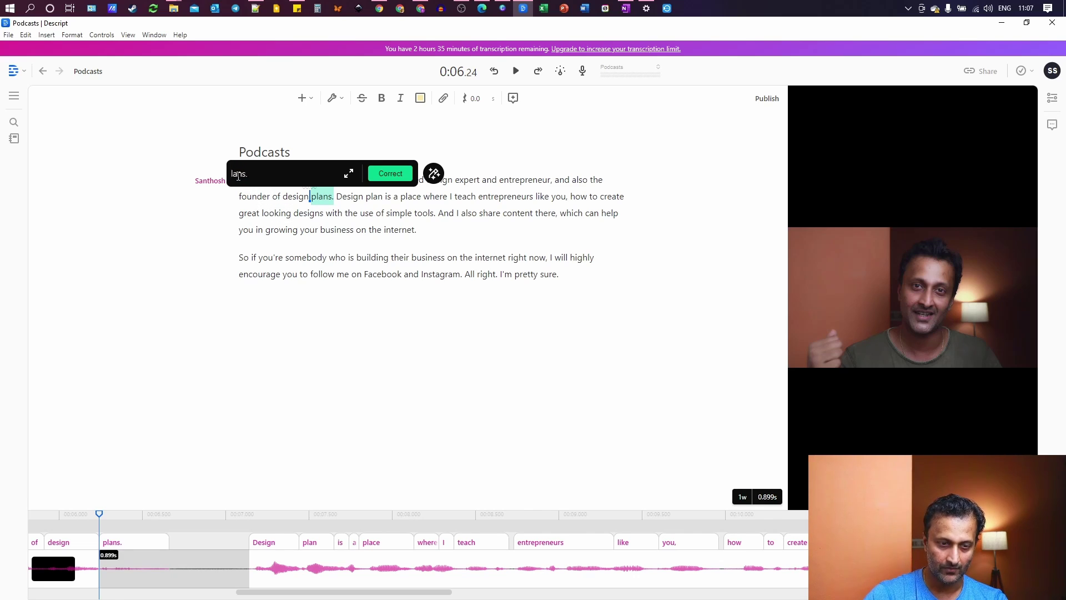
click(391, 174)
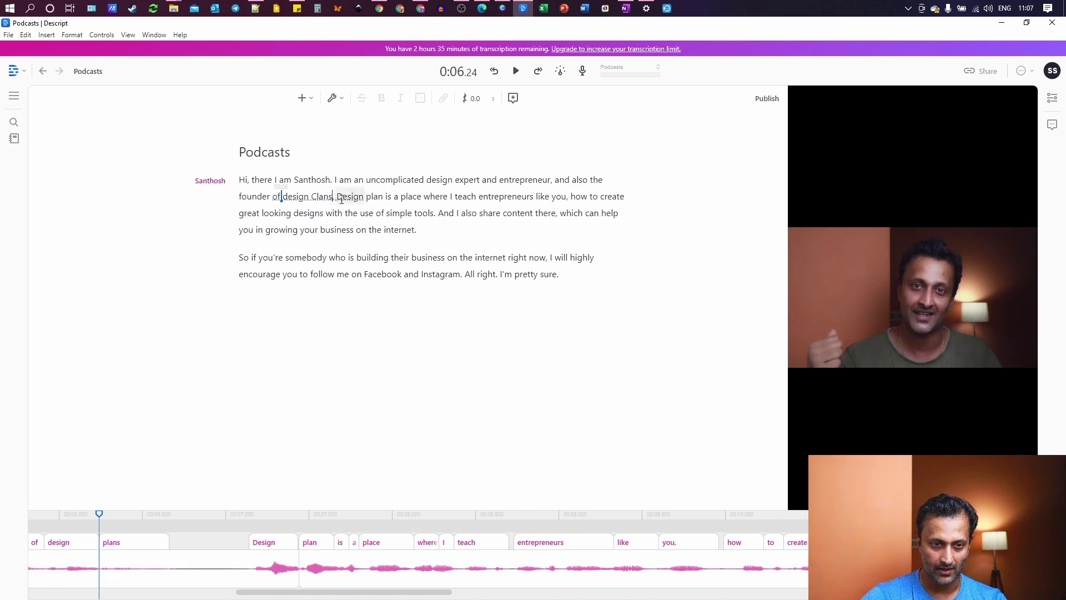
Correct 'plan' to 'Clan' and play back the fixed transcript
click(516, 71)
click(516, 71)
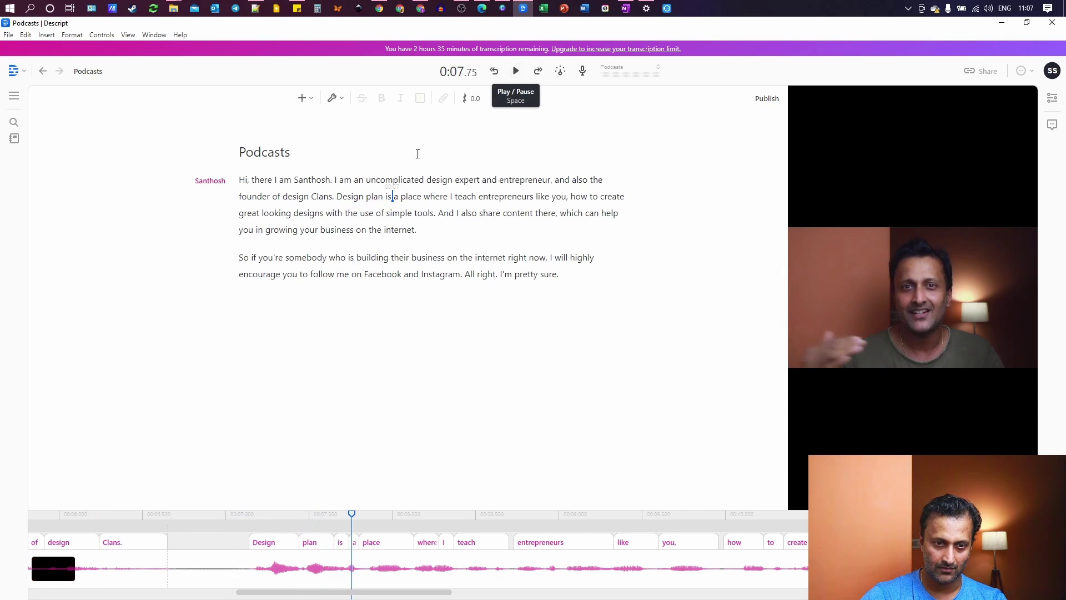
click(366, 197)
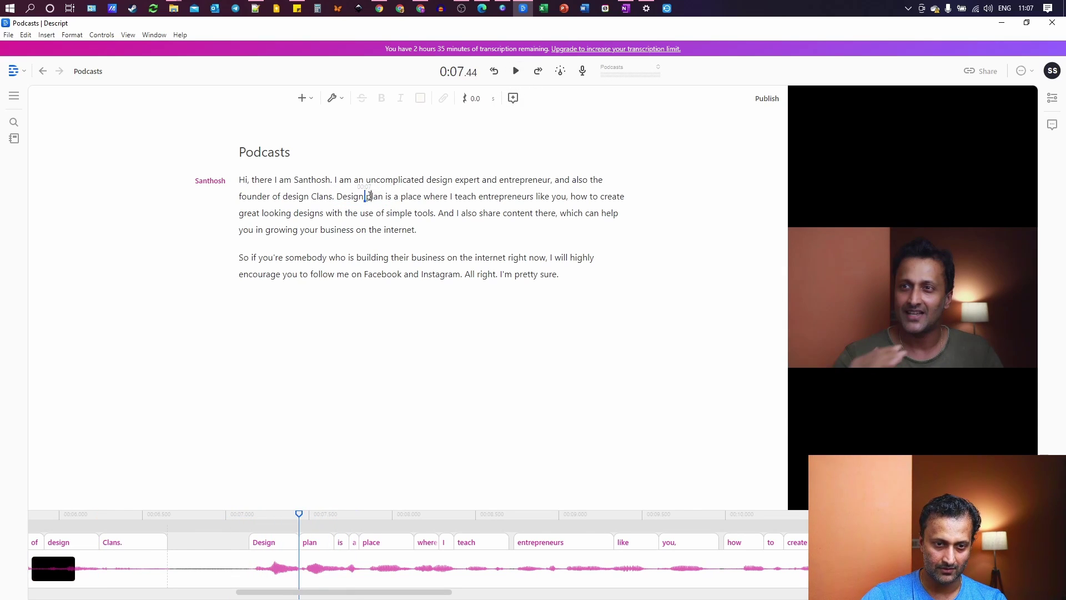
right_click(368, 196)
click(389, 207)
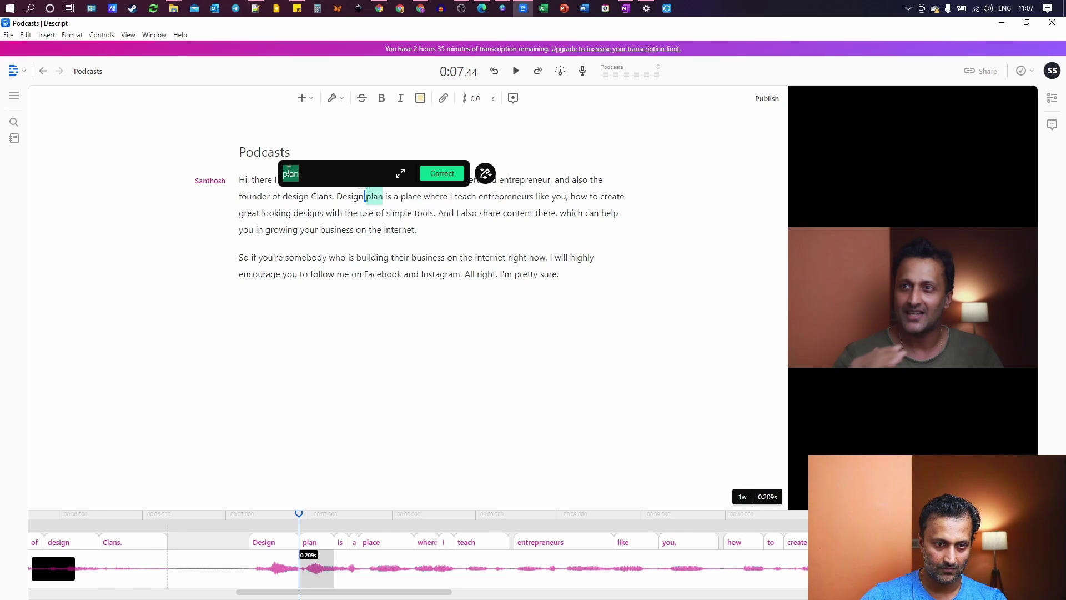
click(290, 172)
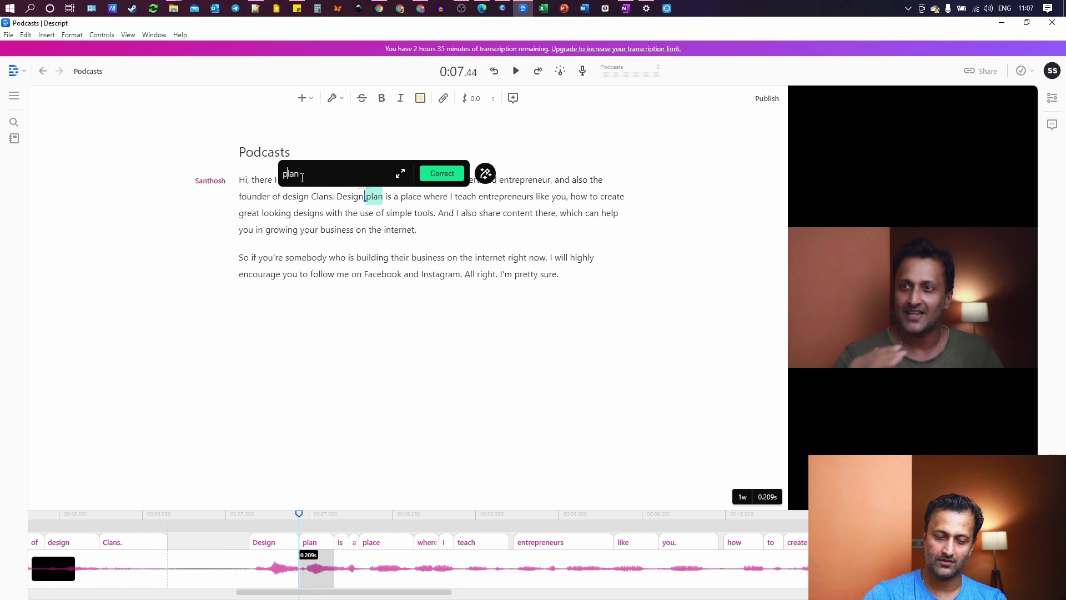
key(Delete)
text(C)
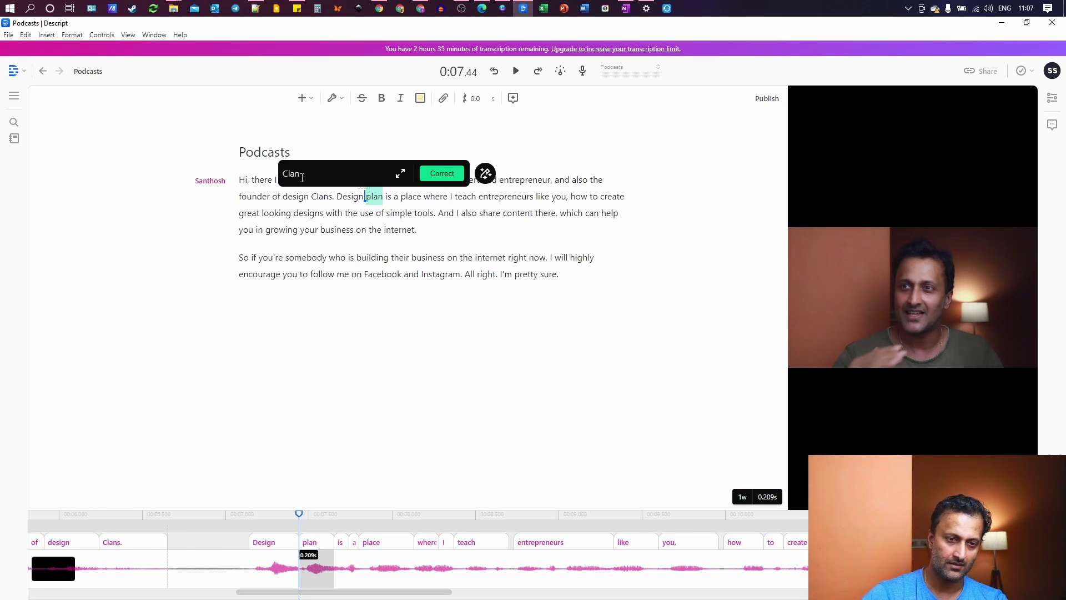
click(442, 174)
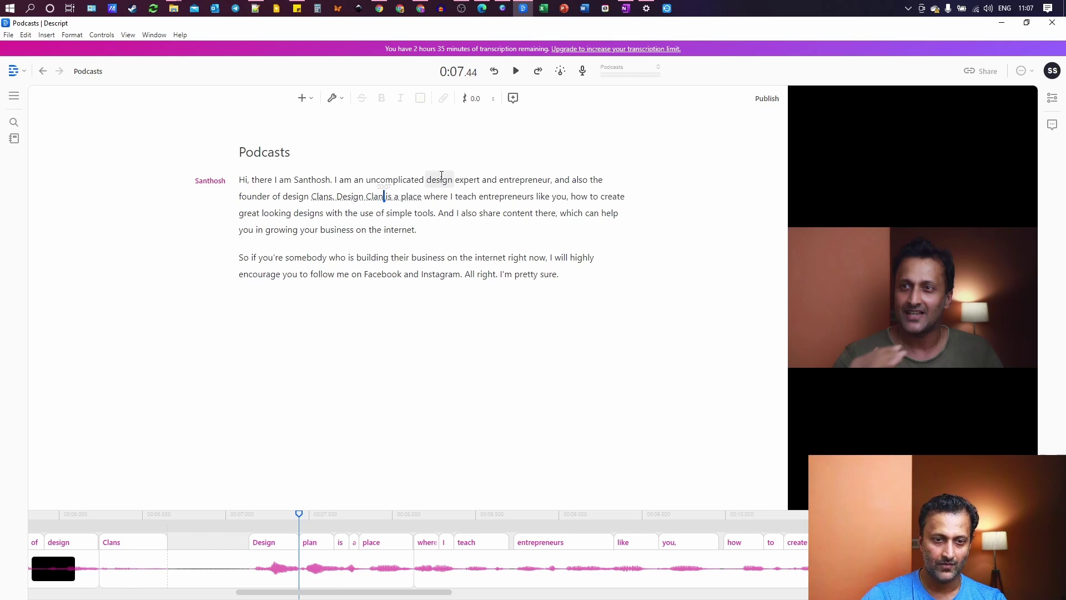
click(516, 71)
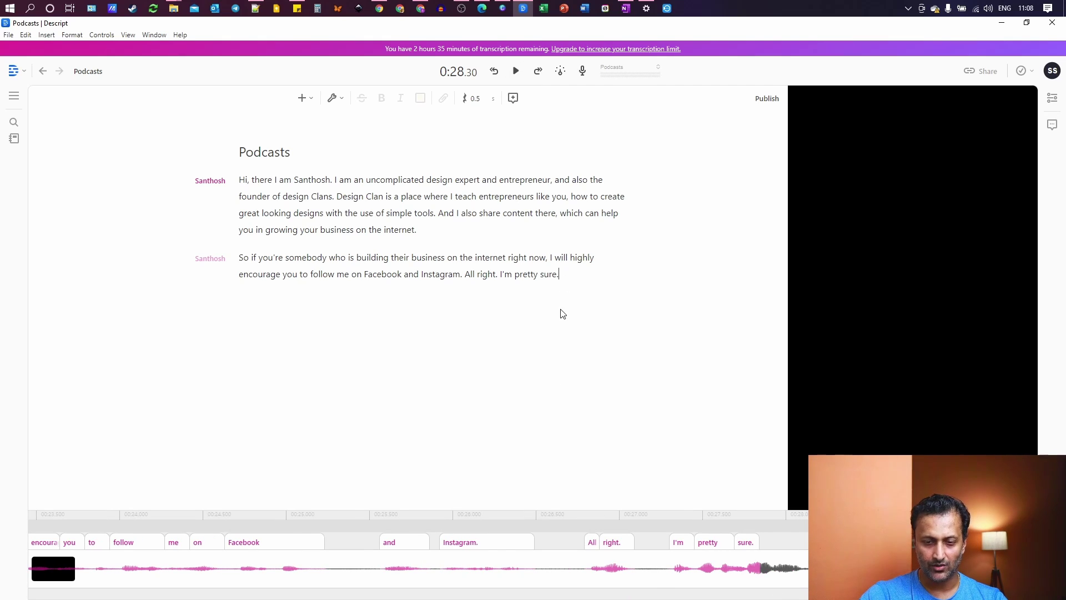
click(749, 516)
click(731, 516)
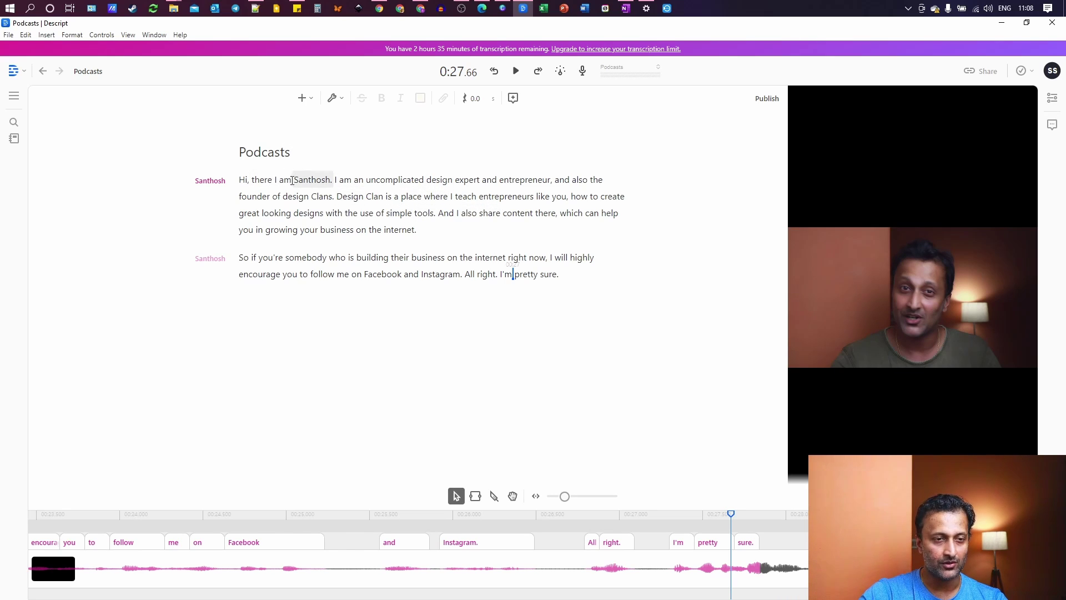
Export subtitles as SubRip Titles (.srt), entering 'FAcebook Like Campaign' as the file name
click(9, 35)
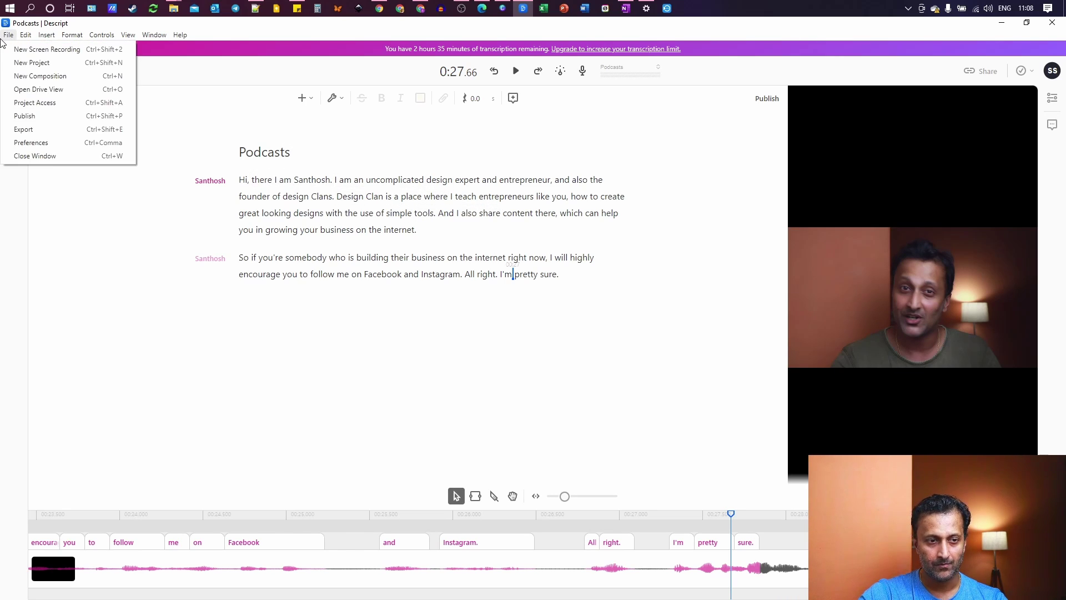
click(26, 129)
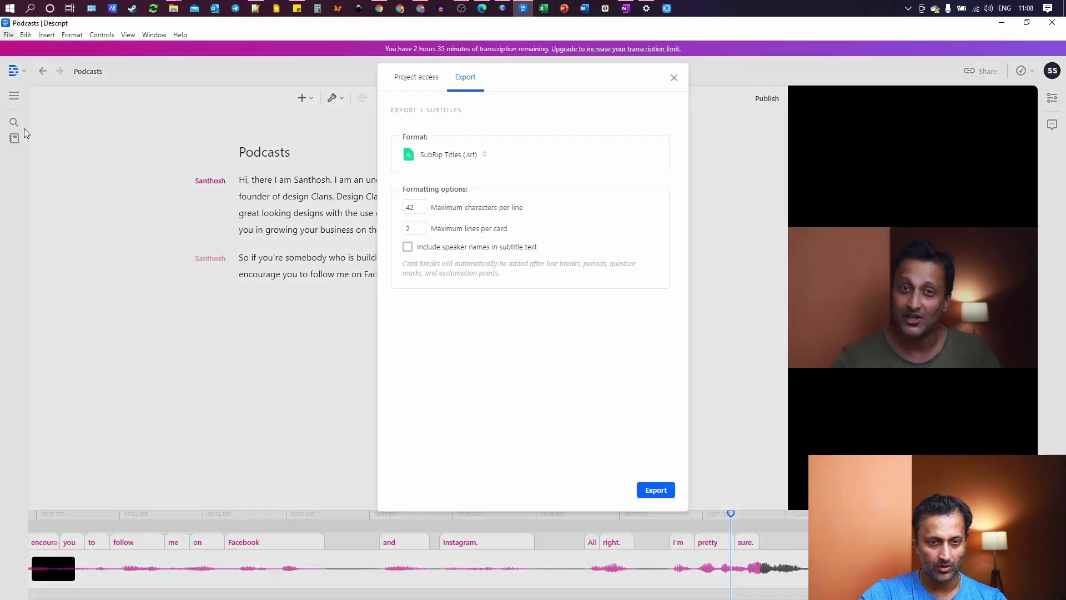
click(458, 157)
click(447, 175)
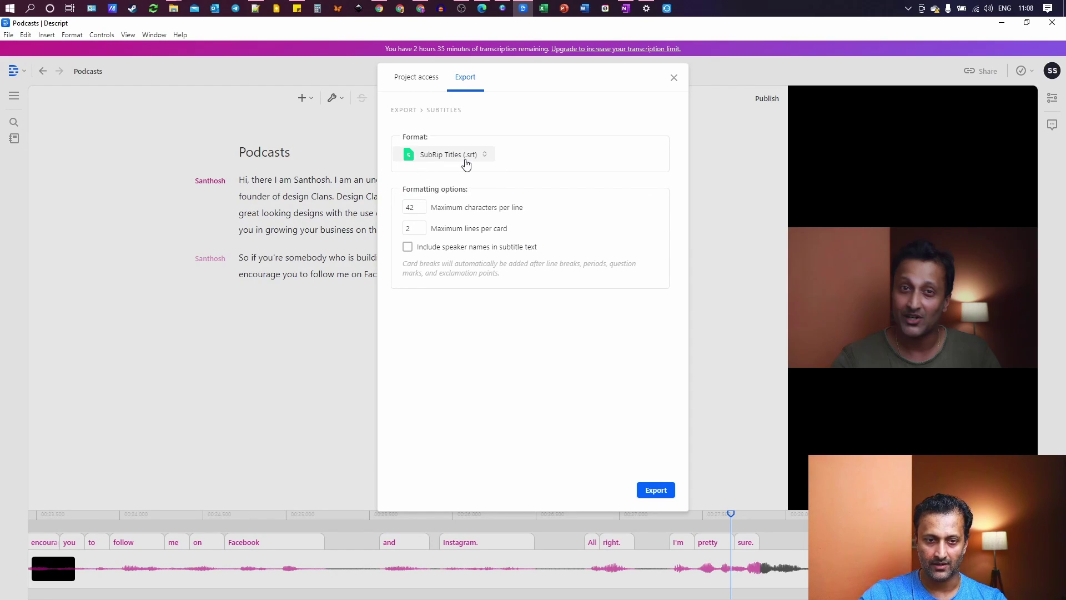
click(654, 489)
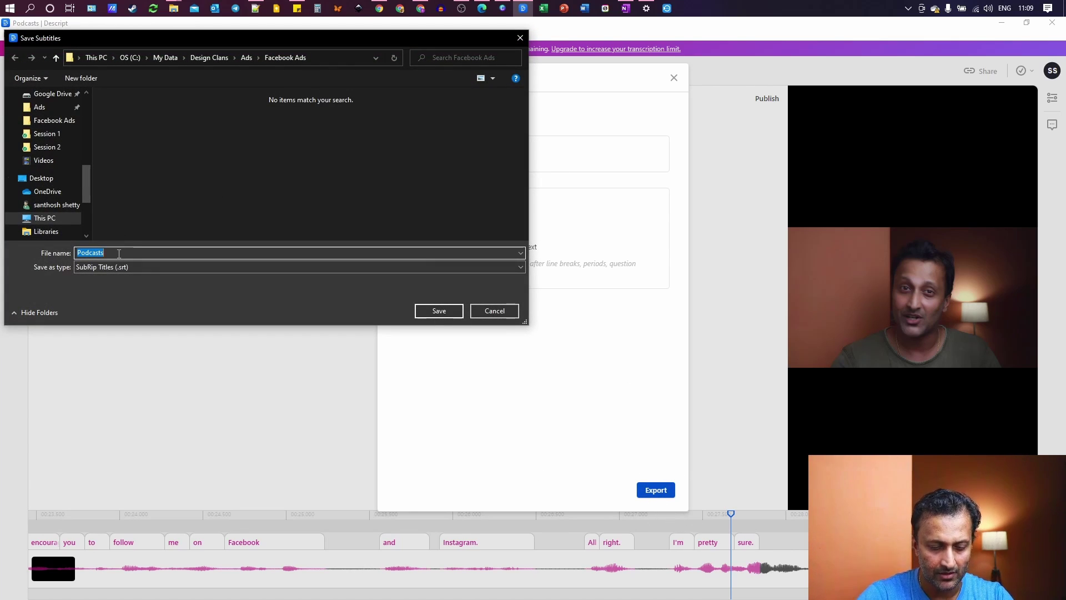
text(FAceb)
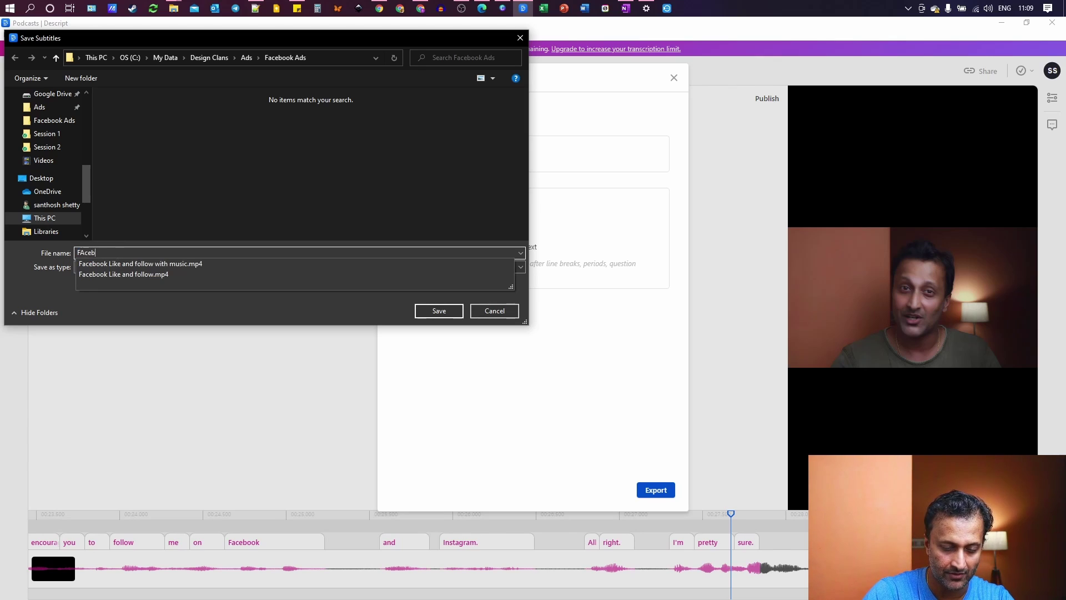
text(ook Like )
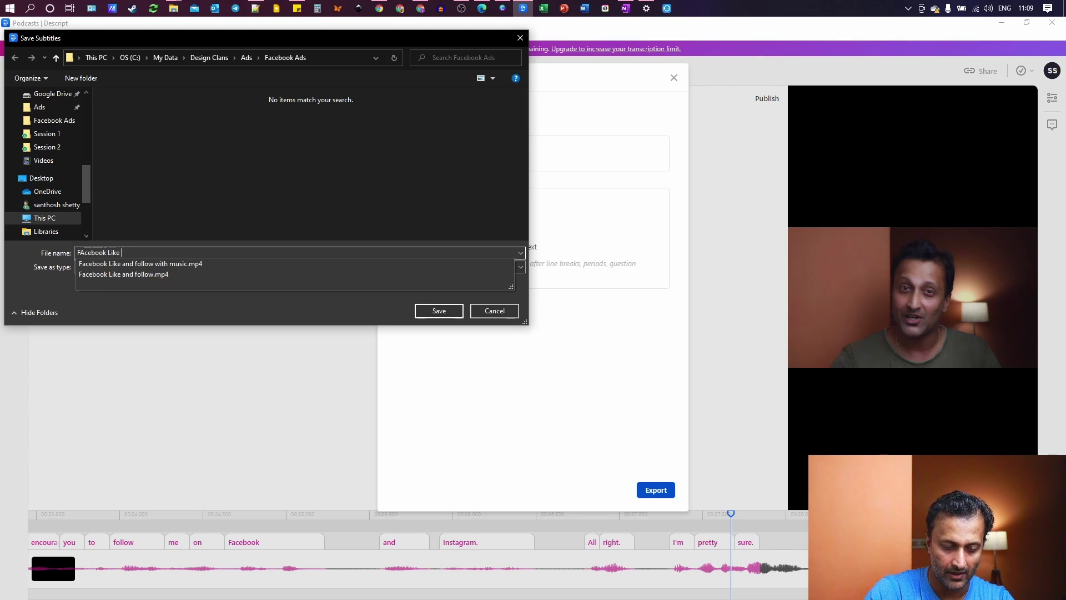
text(Campaign)
Finish saving the exported subtitle file into the Facebook Ads folder
key(Return)
click(173, 8)
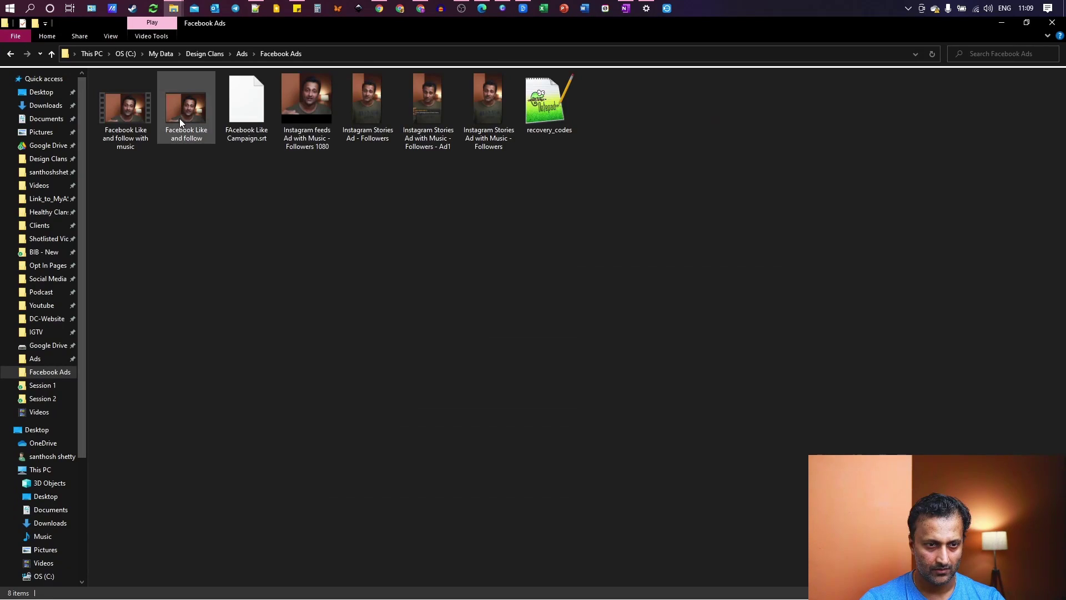
right_click(179, 118)
click(443, 348)
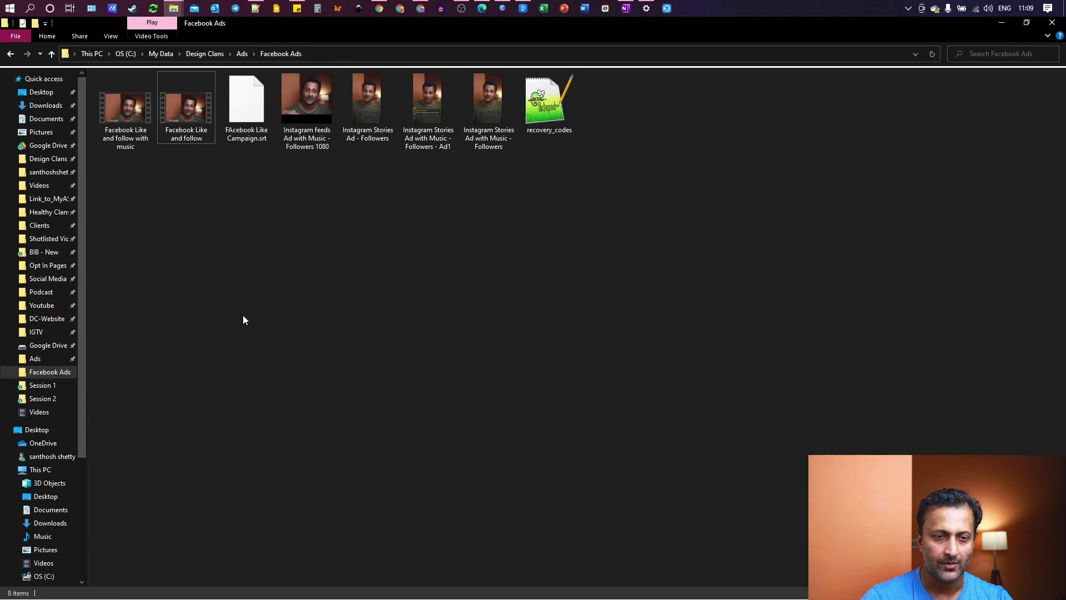
Rename the subtitle file to 'Facebook Like and follow.srt' using the pasted video name
right_click(176, 112)
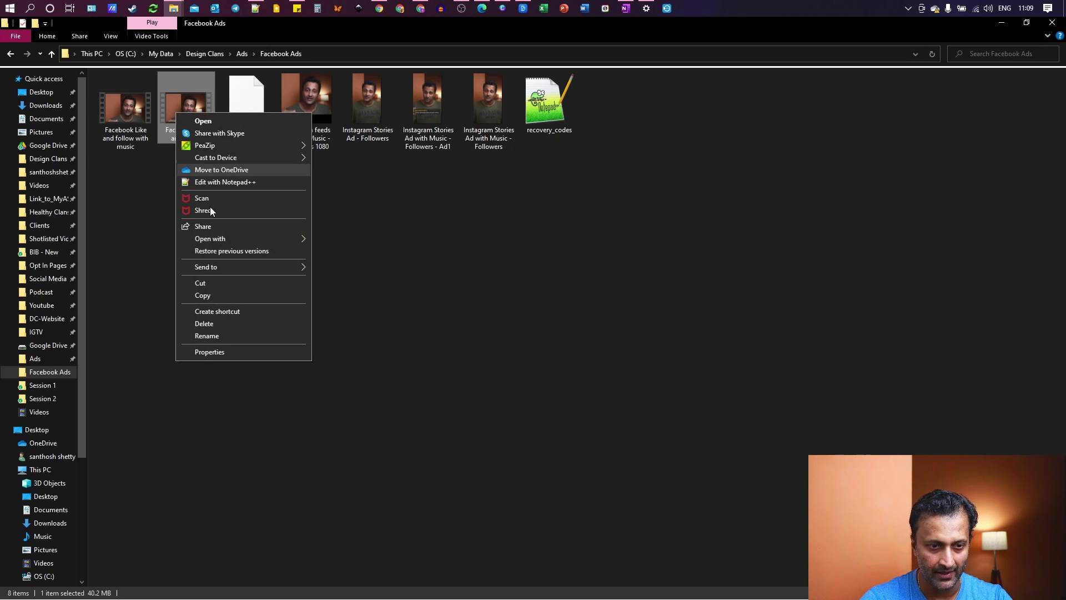
click(225, 335)
key(ctrl+c)
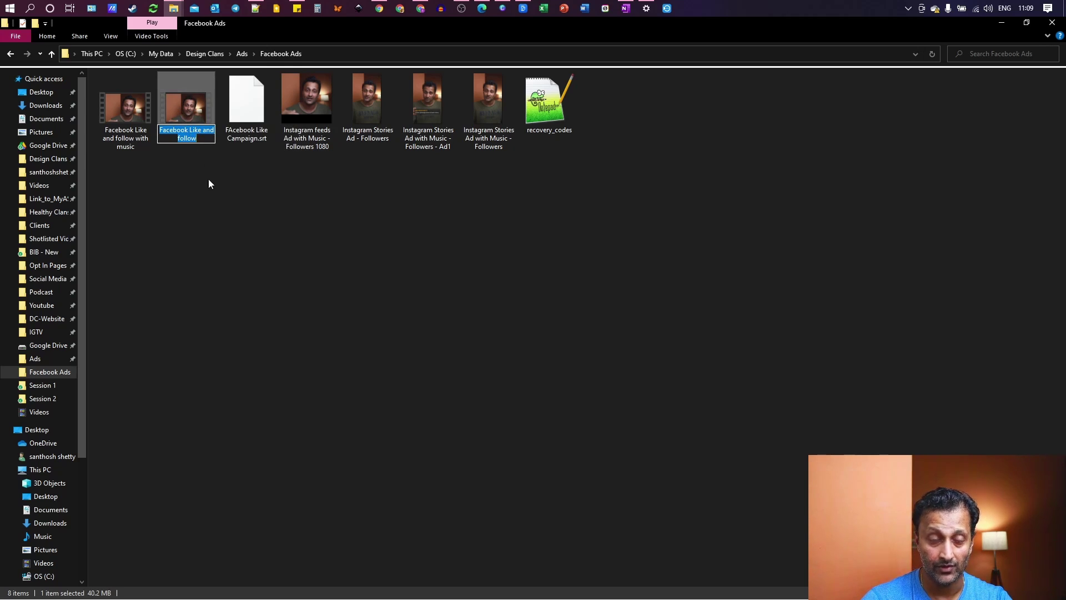
click(242, 112)
right_click(242, 112)
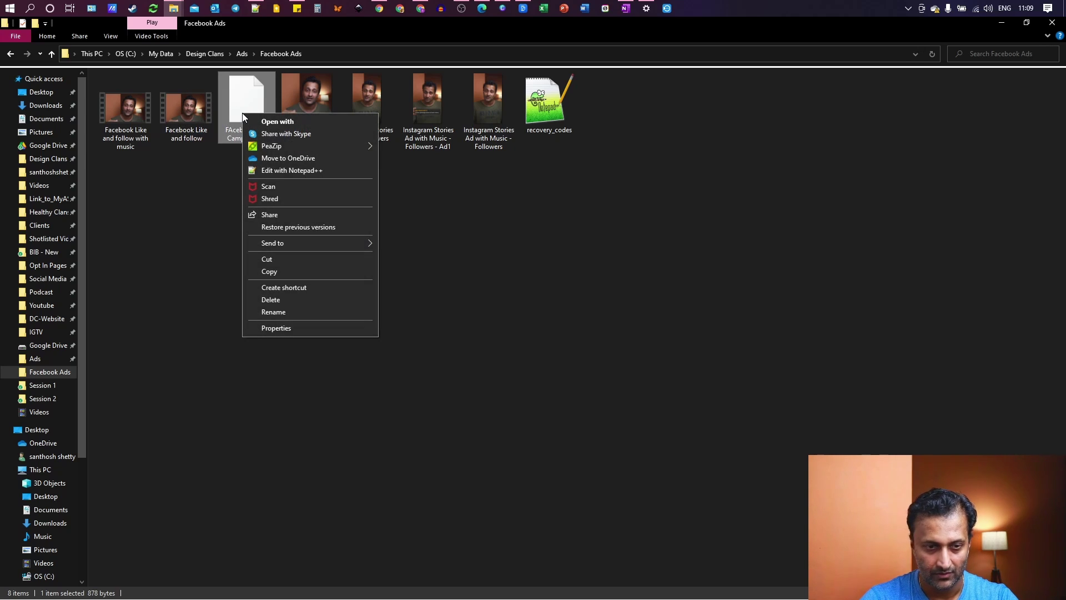
click(299, 312)
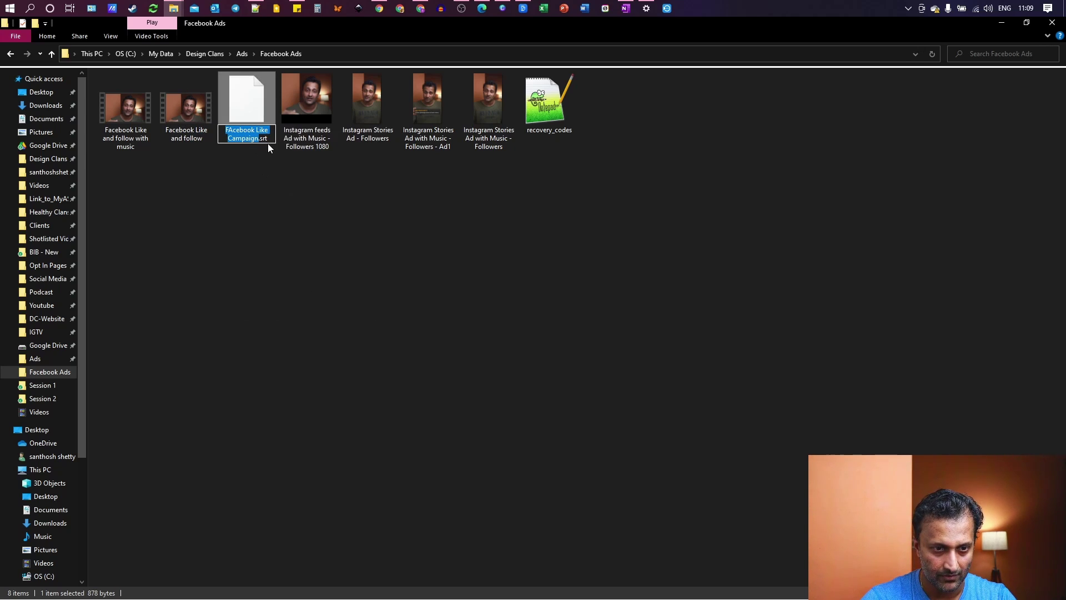
key(ctrl+v)
key(Return)
Play the Facebook Like and follow video in VLC media player
click(252, 286)
right_click(188, 100)
mouse_move(304, 225)
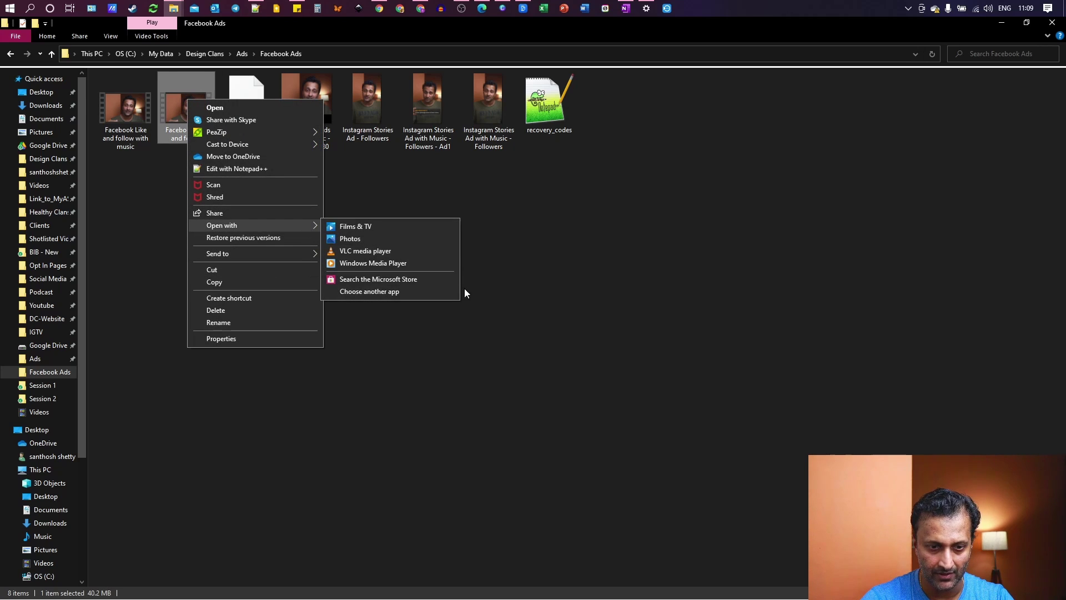
click(407, 250)
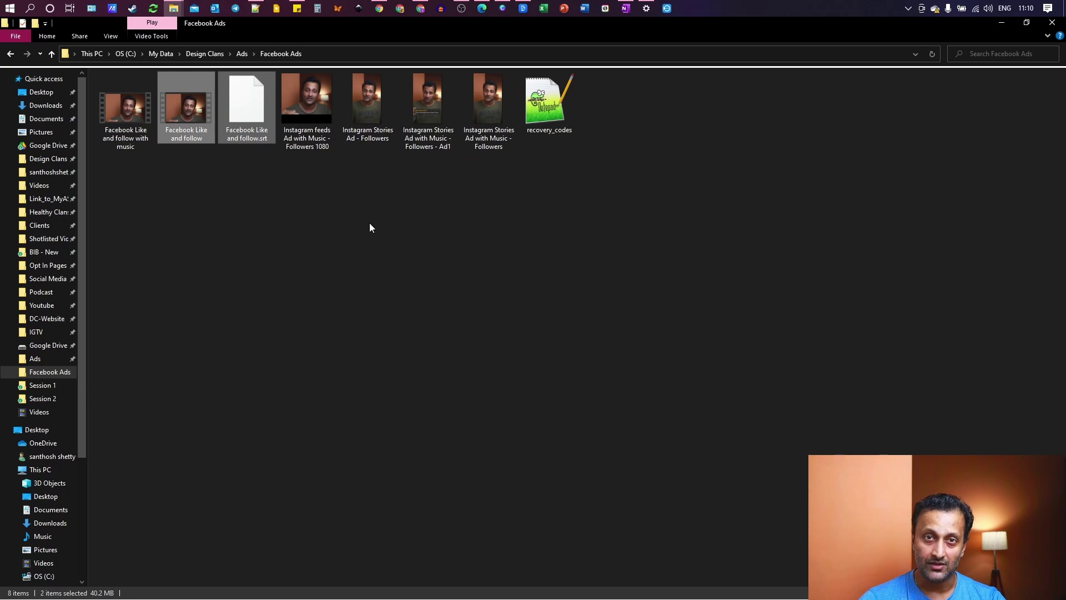
Clear the current selection and select Facebook Like and follow.srt
click(423, 370)
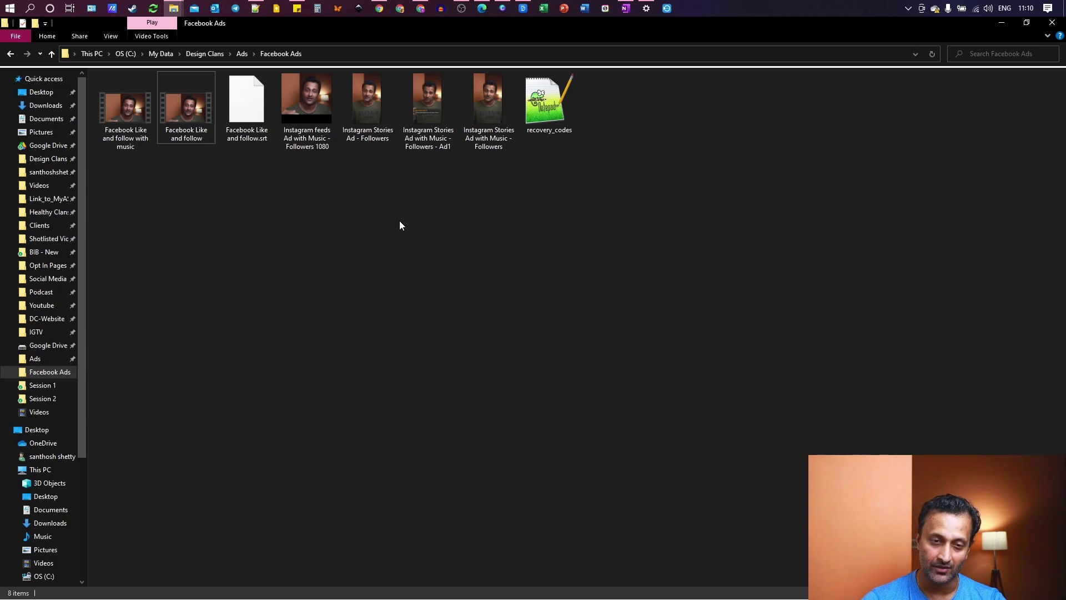
click(253, 119)
Open Facebook Like and follow.srt in Notepad++ and examine the first cue's timestamps
right_click(253, 118)
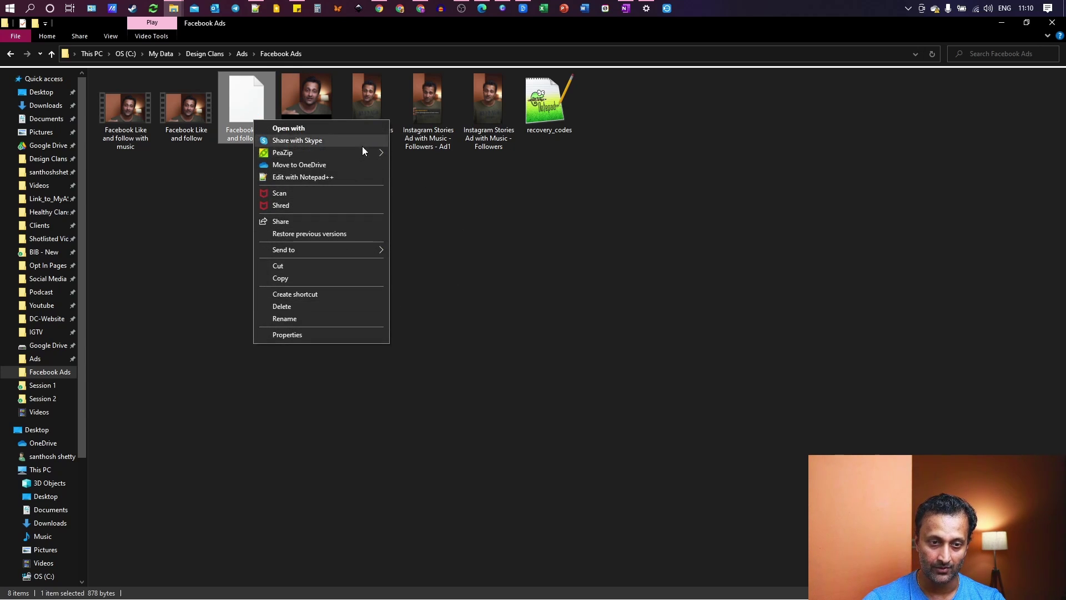
click(331, 177)
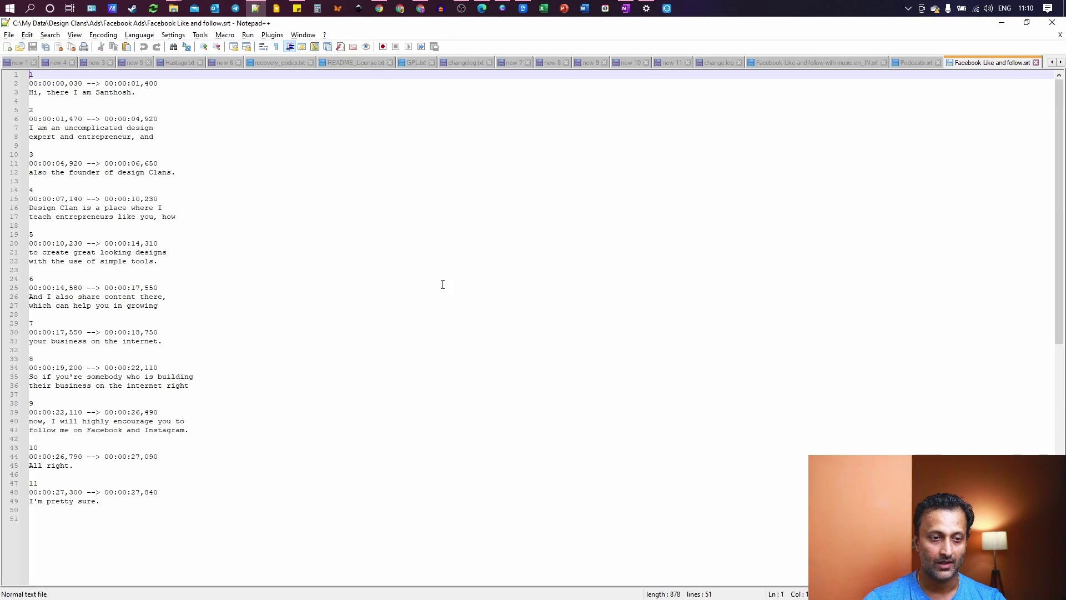
drag(139, 92, 10, 93)
click(48, 109)
click(34, 83)
double_click(34, 84)
double_click(60, 83)
click(162, 102)
double_click(76, 83)
double_click(150, 82)
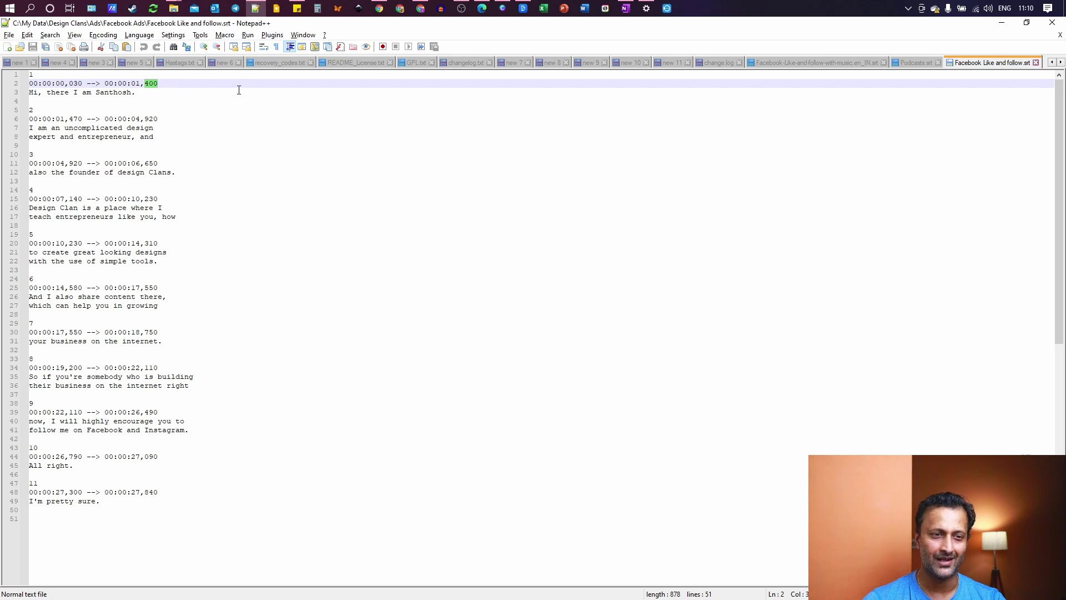
Replace the milliseconds of cues 1 and 2 with 000 (00:00:00,000–00:00:01,000, 00:00:01,000–00:00:04,000)
double_click(75, 83)
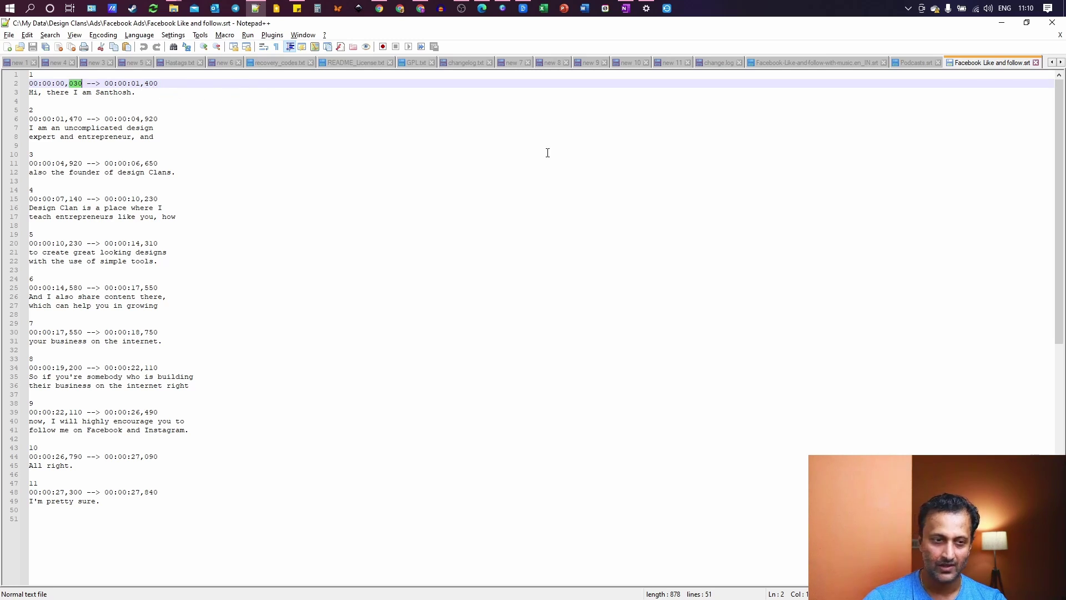
text(000)
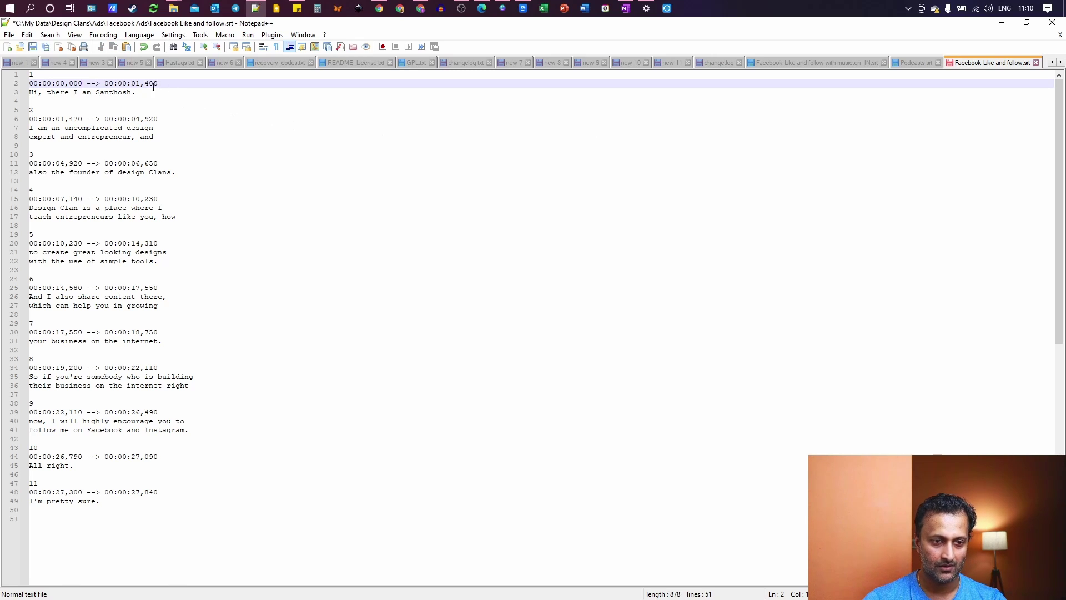
double_click(152, 83)
text(000)
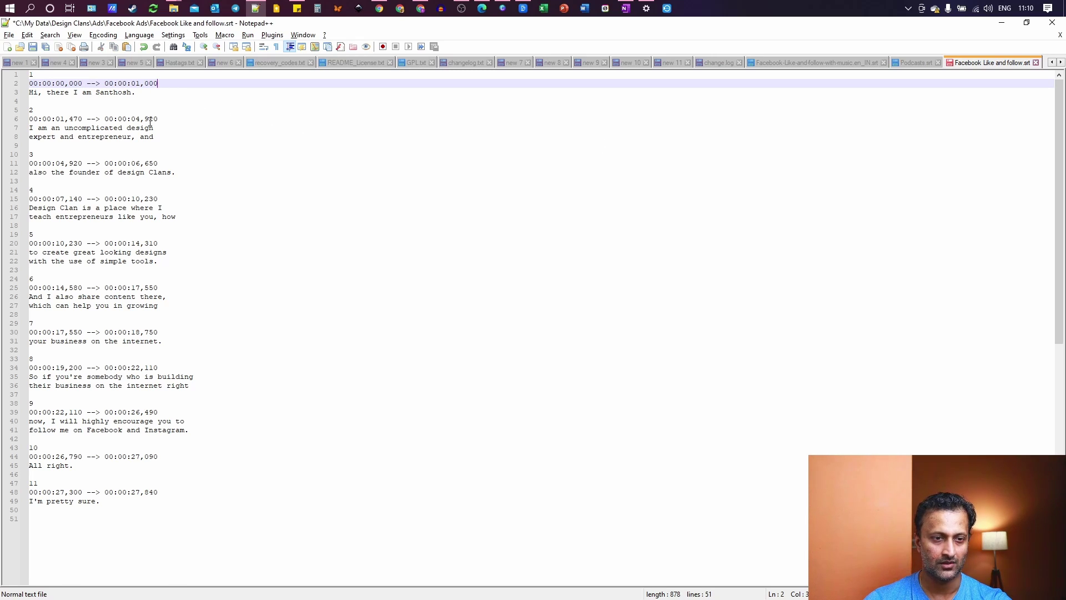
double_click(151, 118)
text(000)
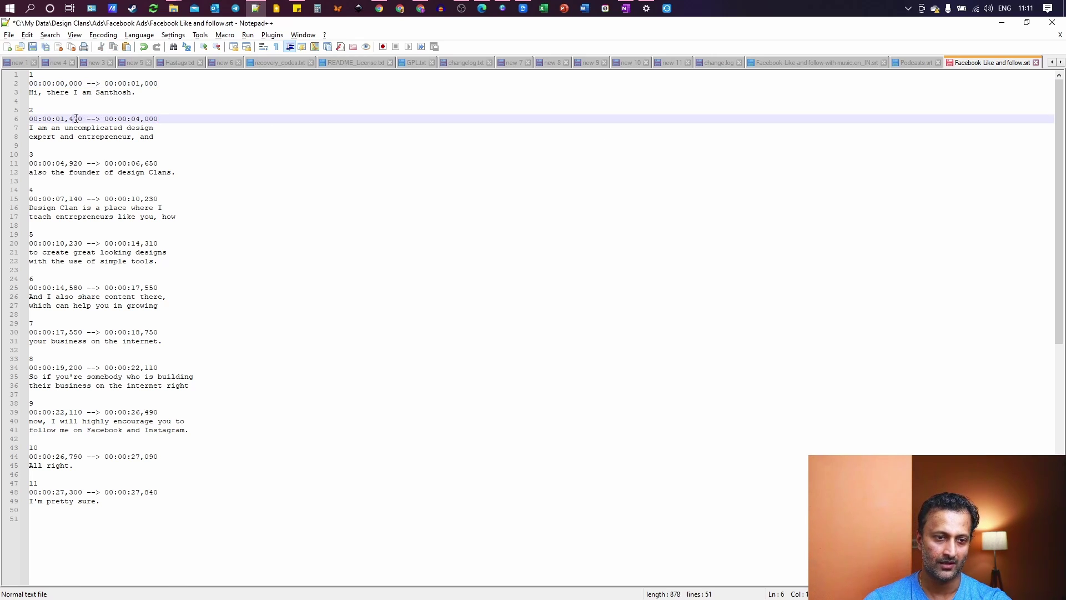
double_click(76, 119)
text(000)
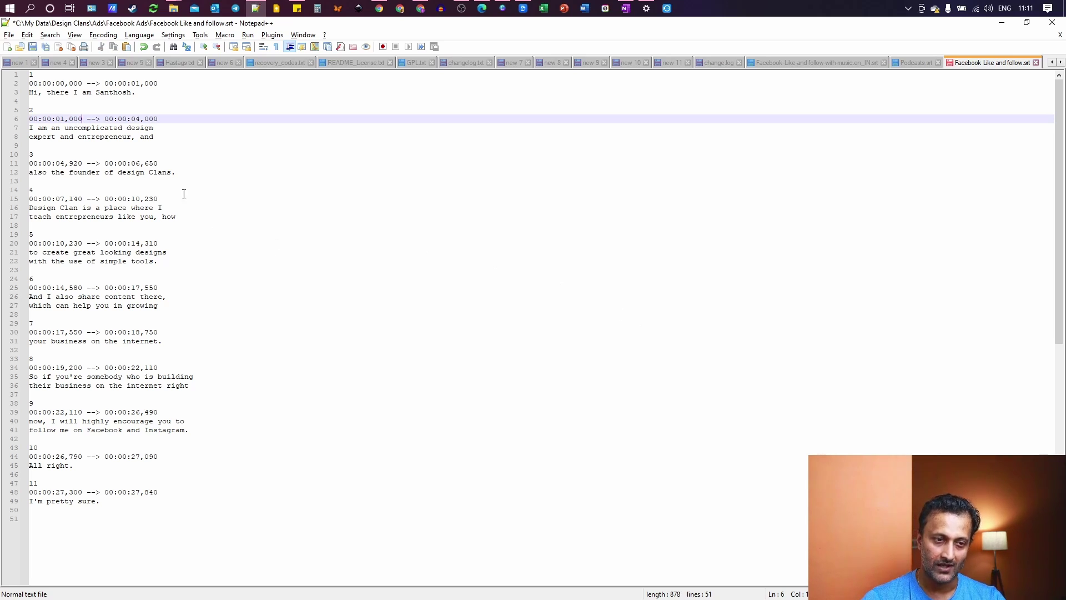
click(38, 75)
click(36, 102)
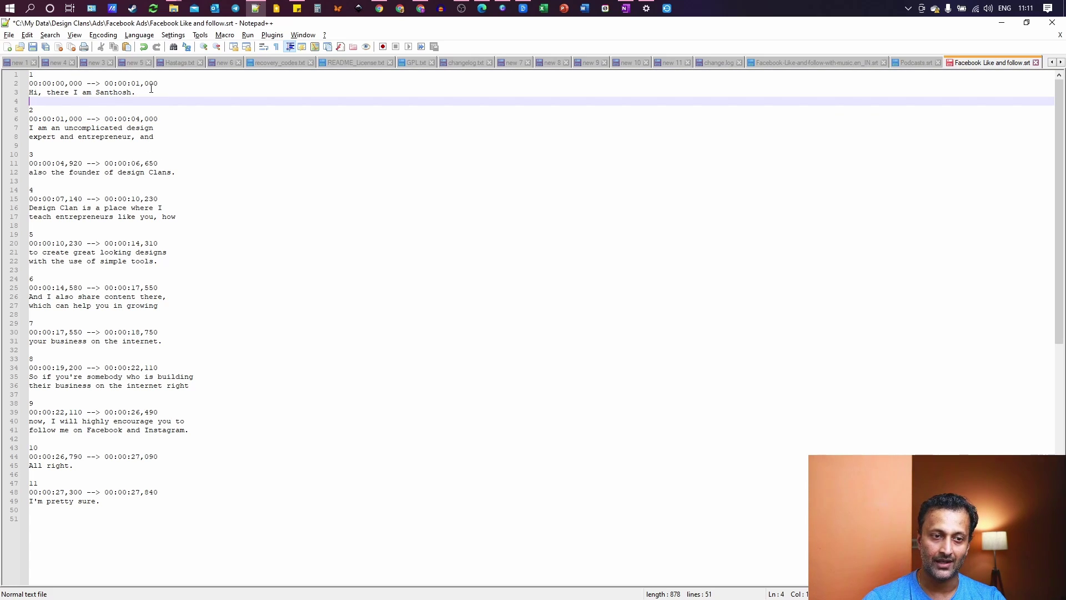
click(507, 90)
key(shift+Home)
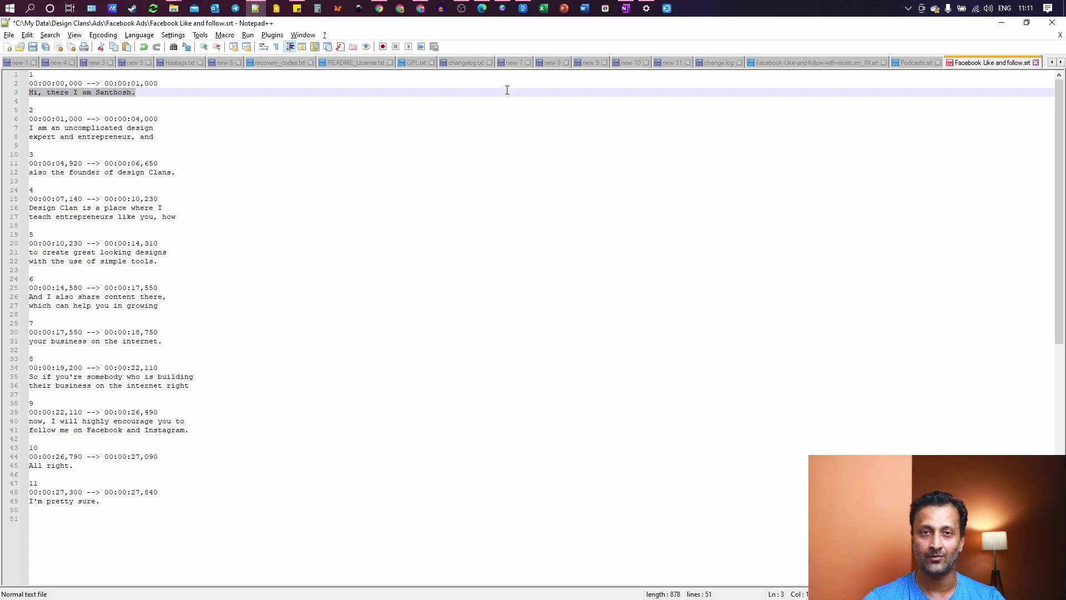
click(66, 83)
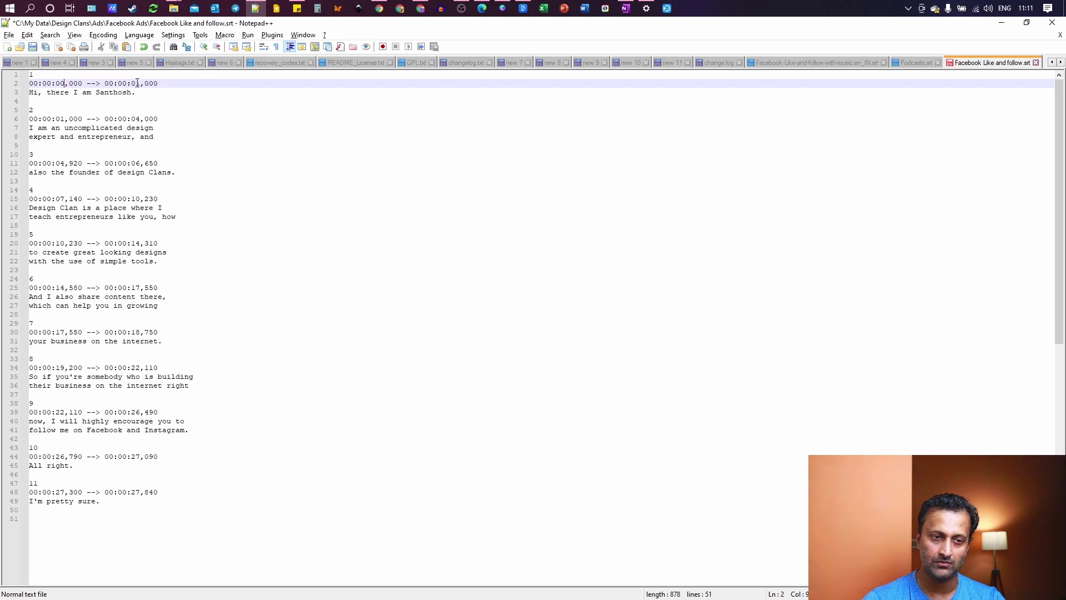
drag(155, 93, 27, 92)
click(58, 99)
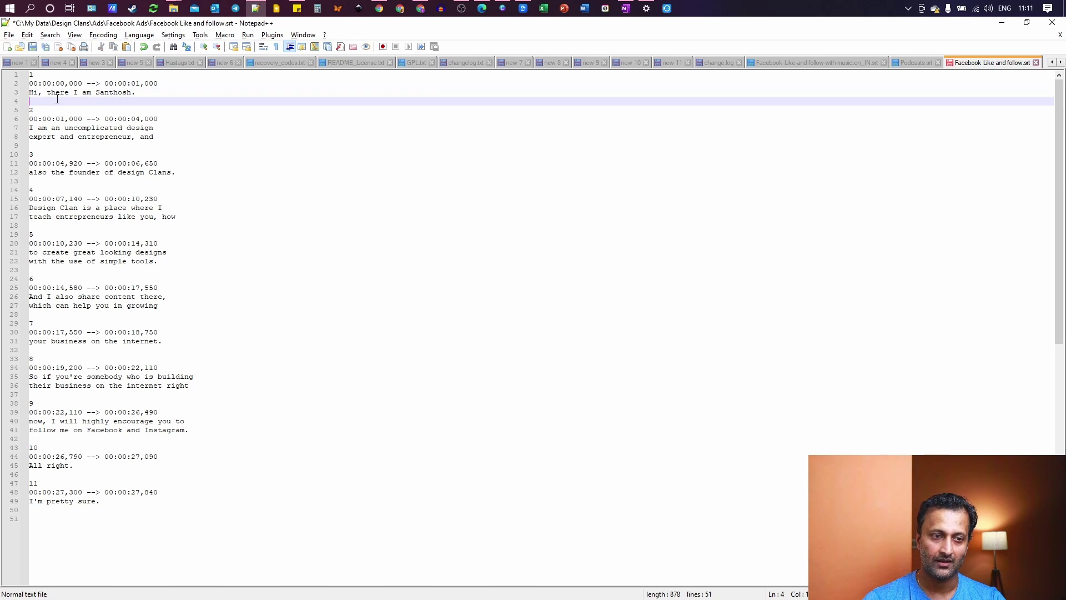
drag(47, 109, 2, 108)
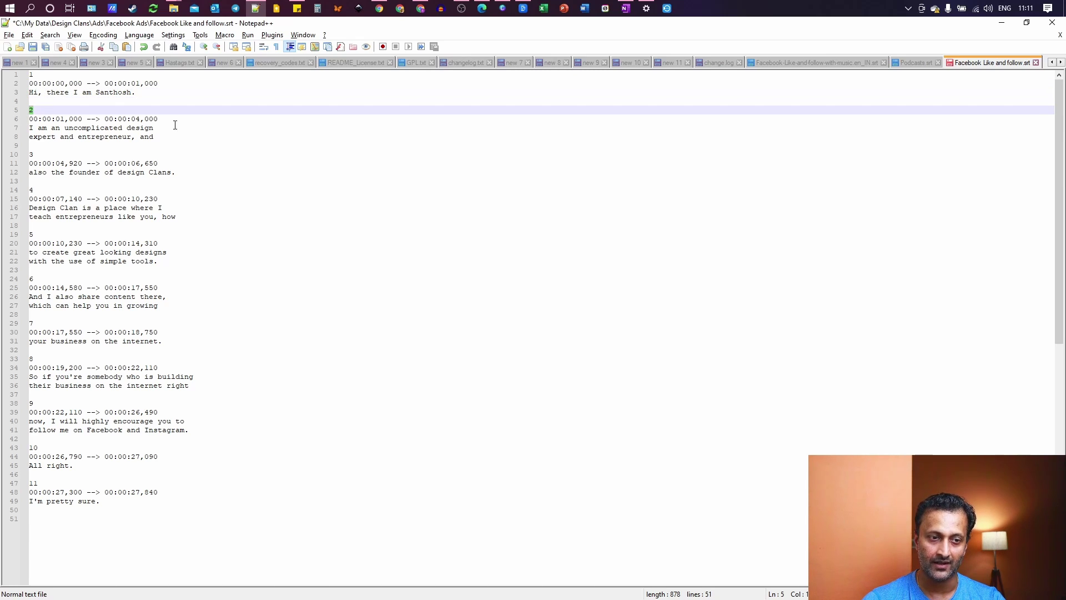
drag(165, 127, 56, 118)
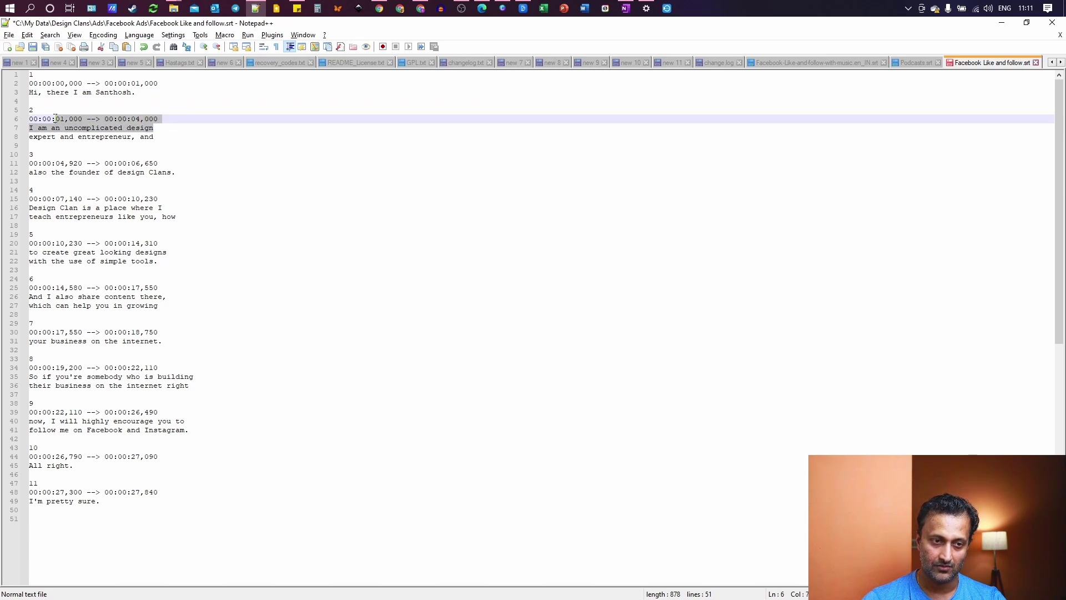
drag(158, 137, 1, 123)
click(42, 137)
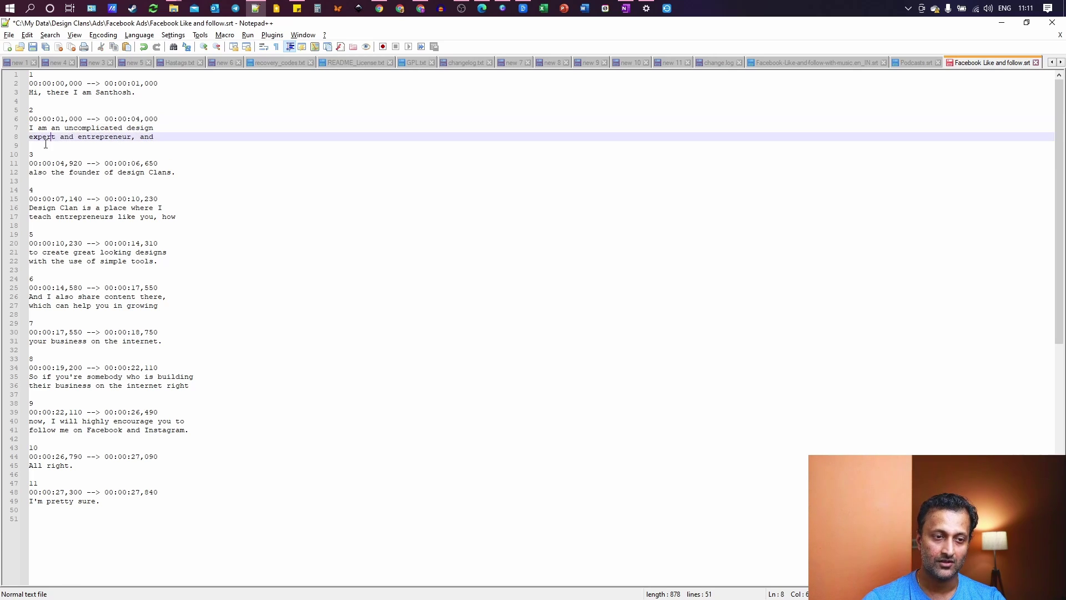
click(43, 147)
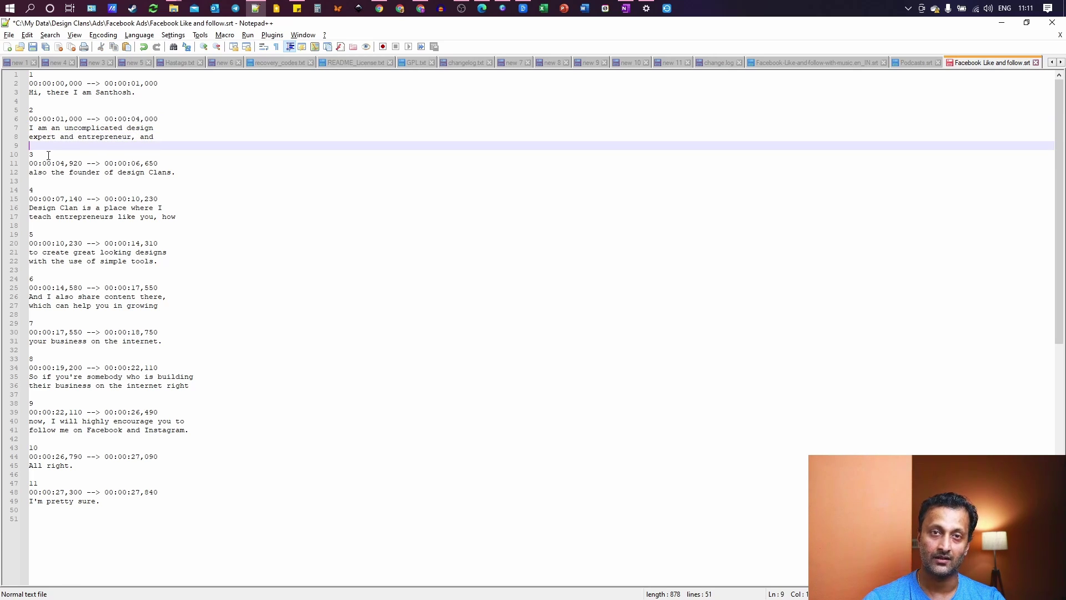
key(Down)
key(Down)
key(Down)
key(Down)
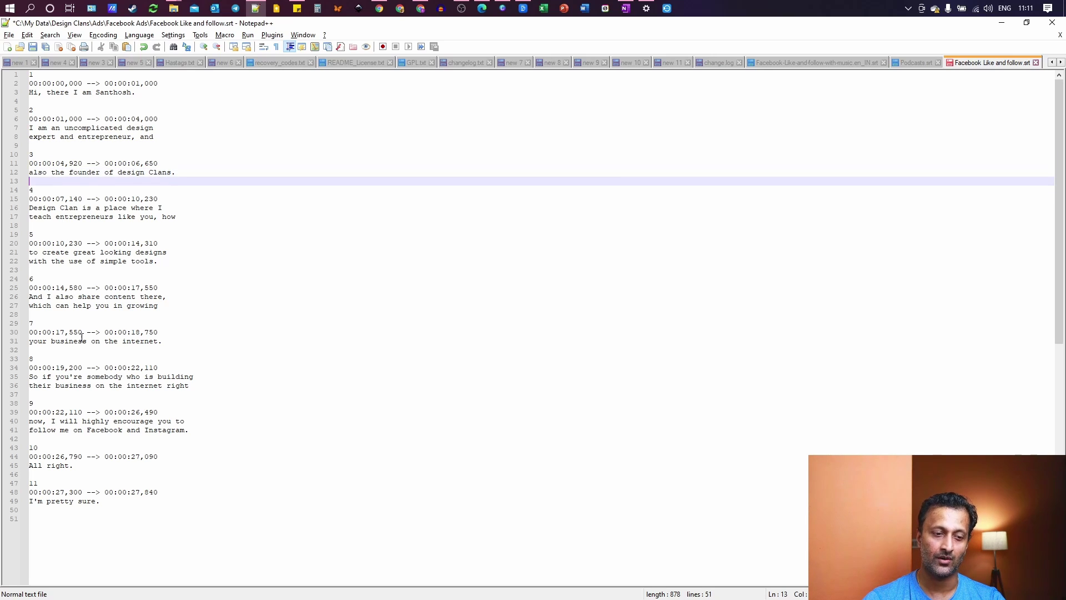
scroll(113, 467, down, 1)
drag(100, 474, 1, 54)
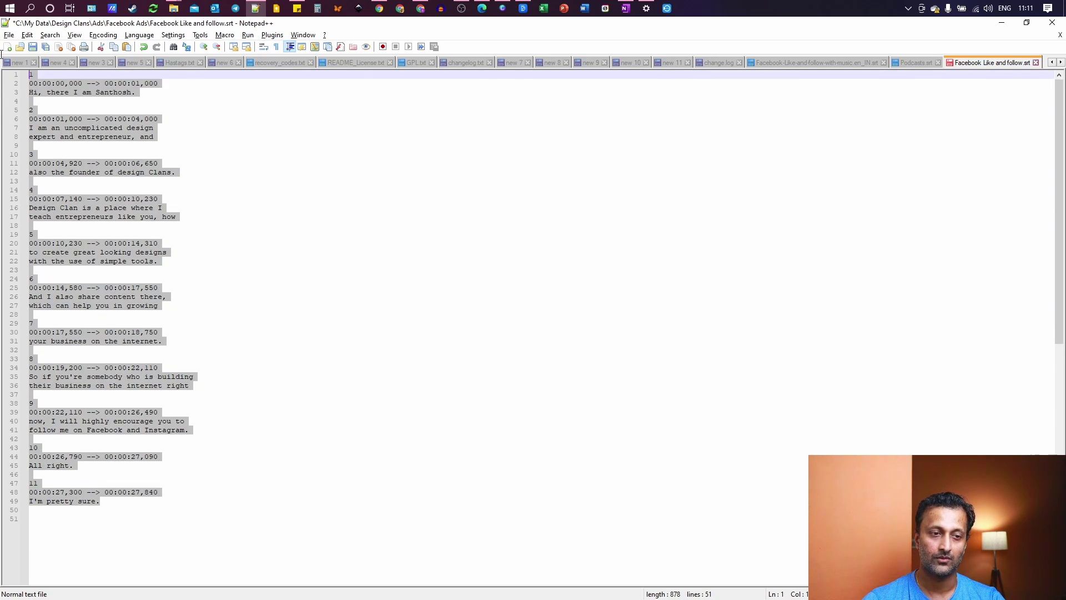
Deselect the text and look through the File menu without choosing a command
click(298, 190)
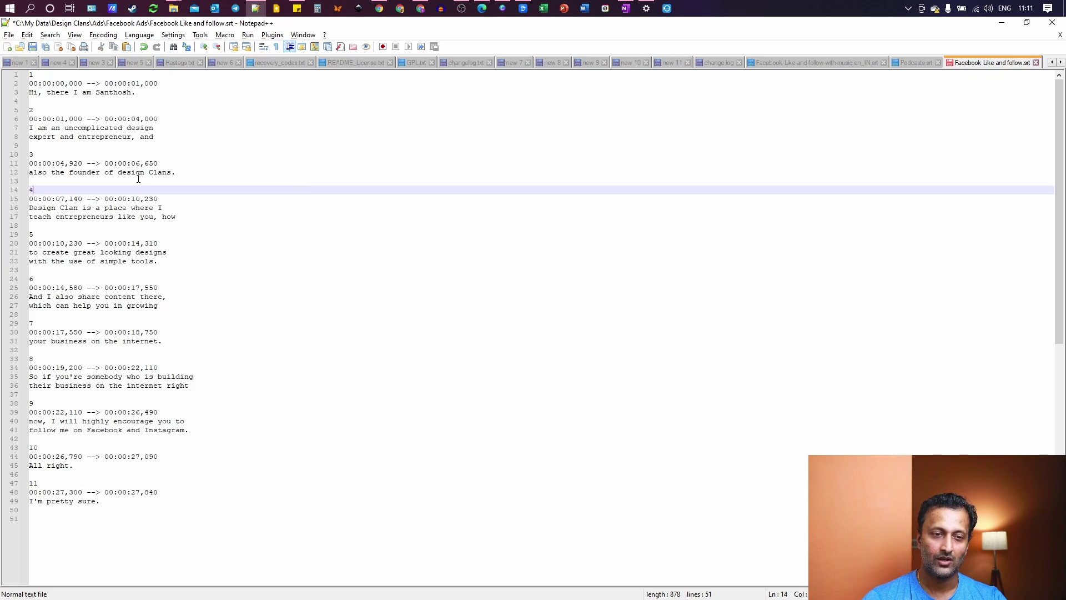
click(9, 34)
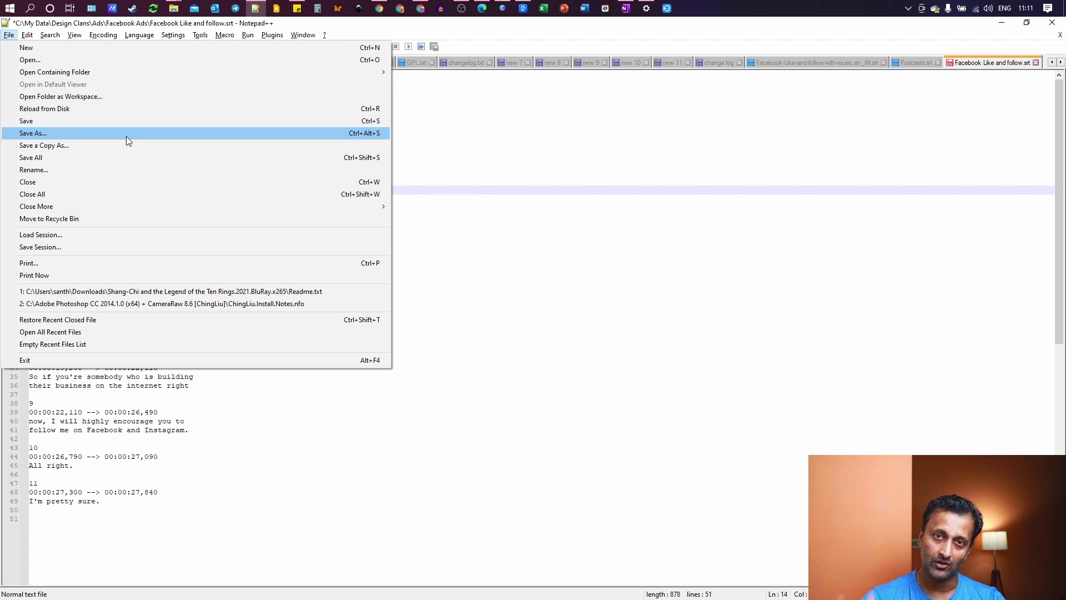
click(830, 252)
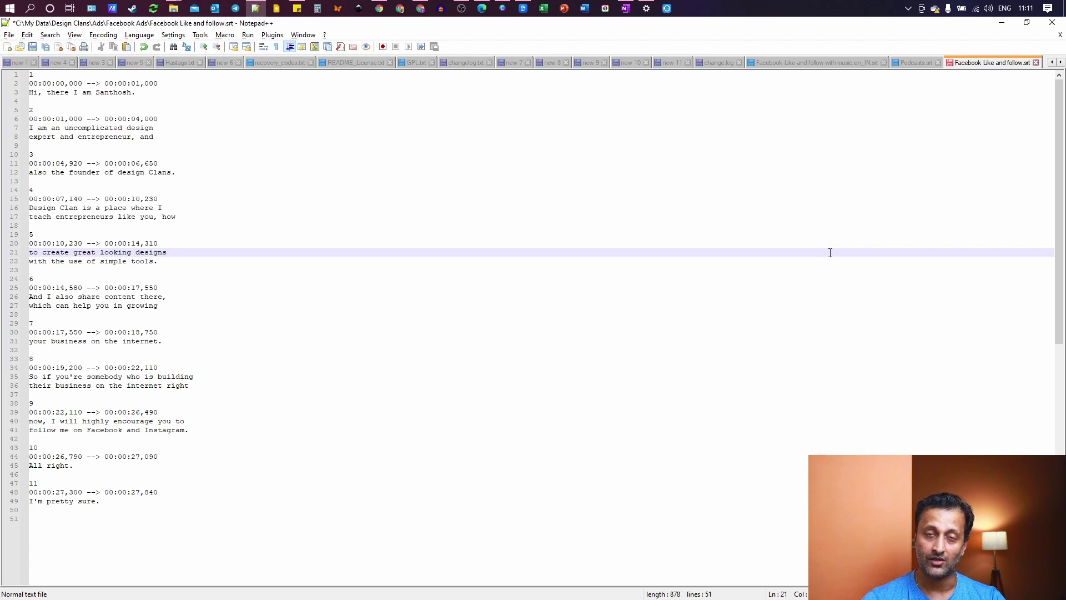